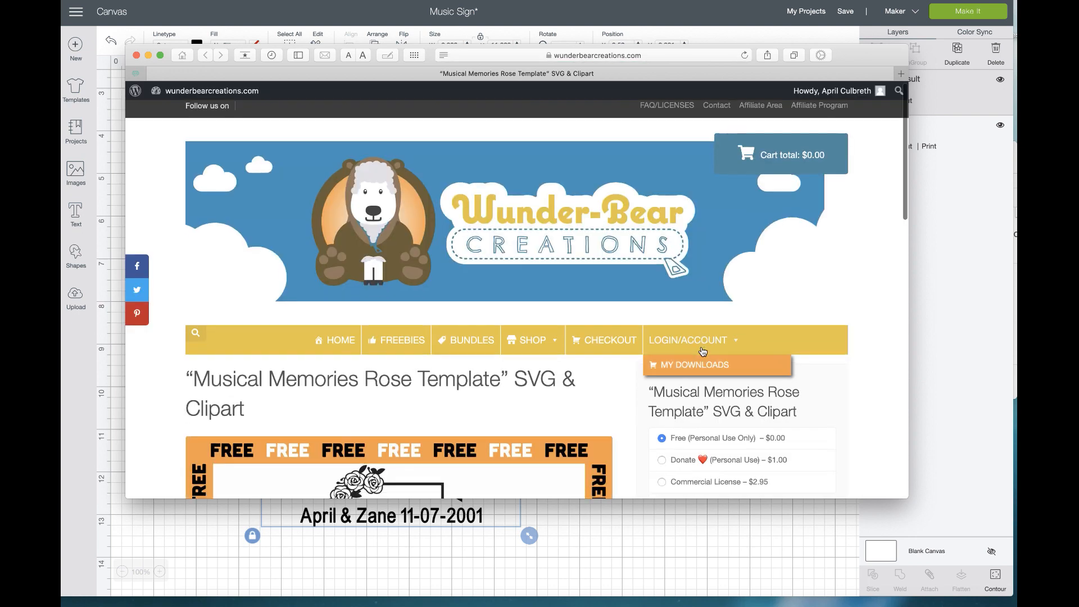
Review the free "Musical Memories Rose Template" SVG product page and its license options, and close the browser window.
{"action": "scroll", "coordinate": [703, 352], "scroll_direction": "down", "scroll_amount": 5}
{"action": "scroll", "coordinate": [703, 352], "scroll_direction": "down", "scroll_amount": 1}
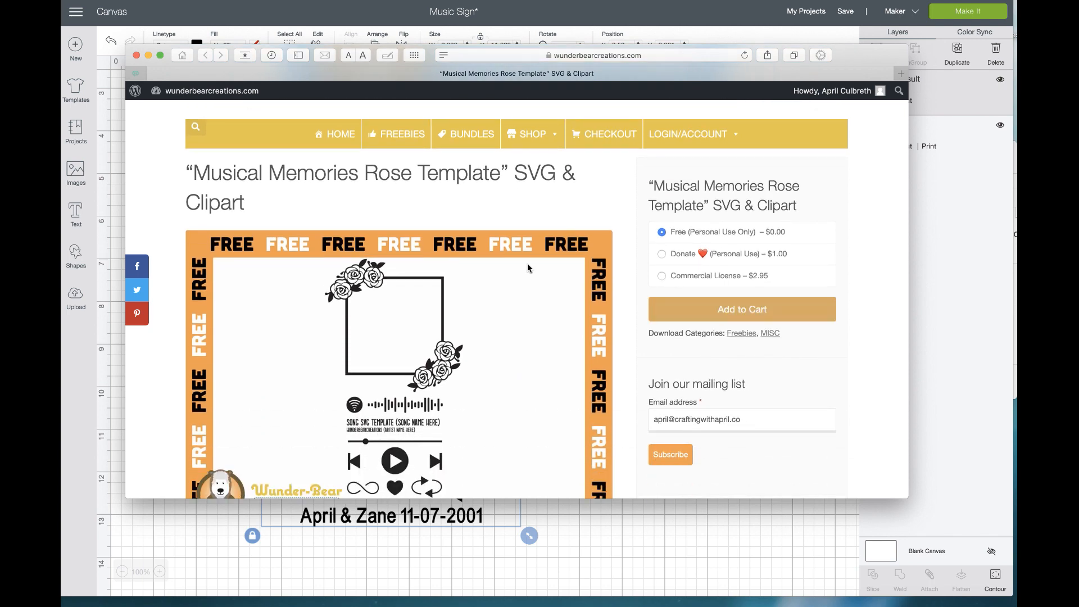
{"action": "scroll", "coordinate": [525, 272], "scroll_direction": "down", "scroll_amount": 1}
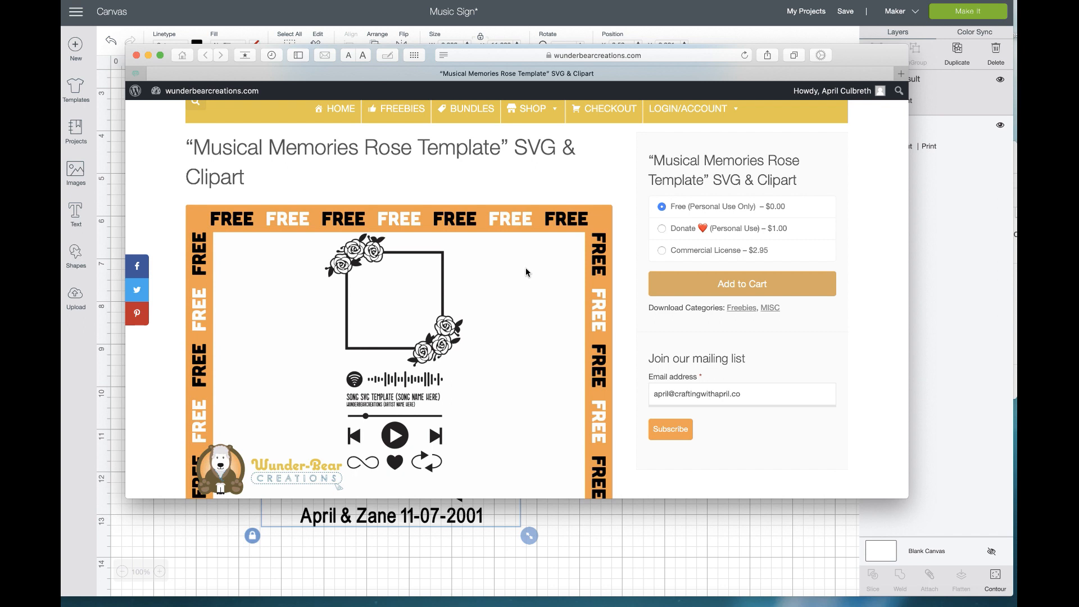
{"action": "scroll", "coordinate": [526, 272], "scroll_direction": "up", "scroll_amount": 1}
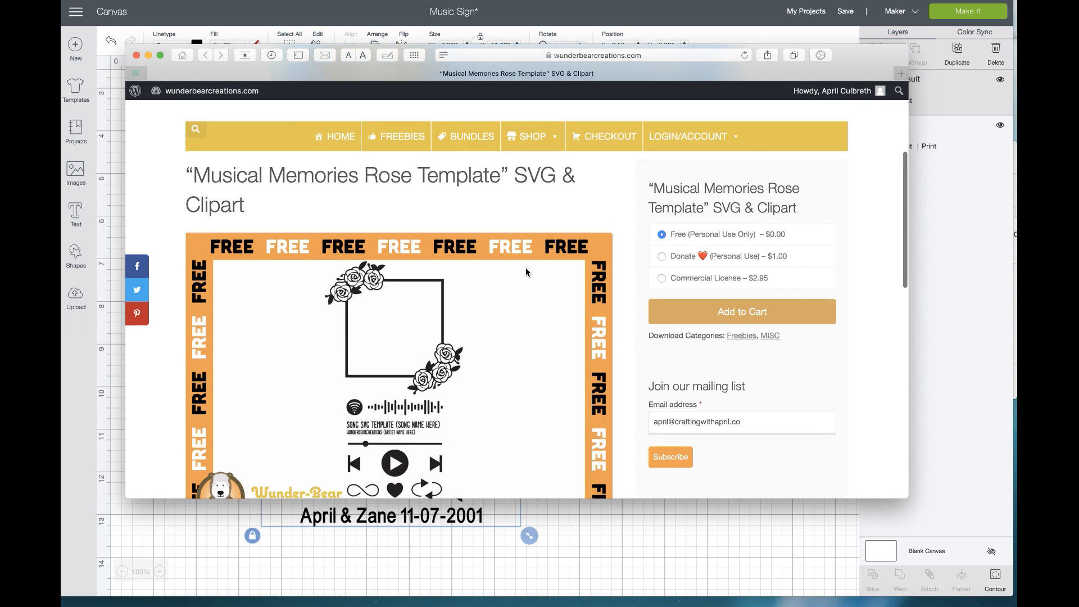
{"action": "scroll", "coordinate": [526, 272], "scroll_direction": "up", "scroll_amount": 1}
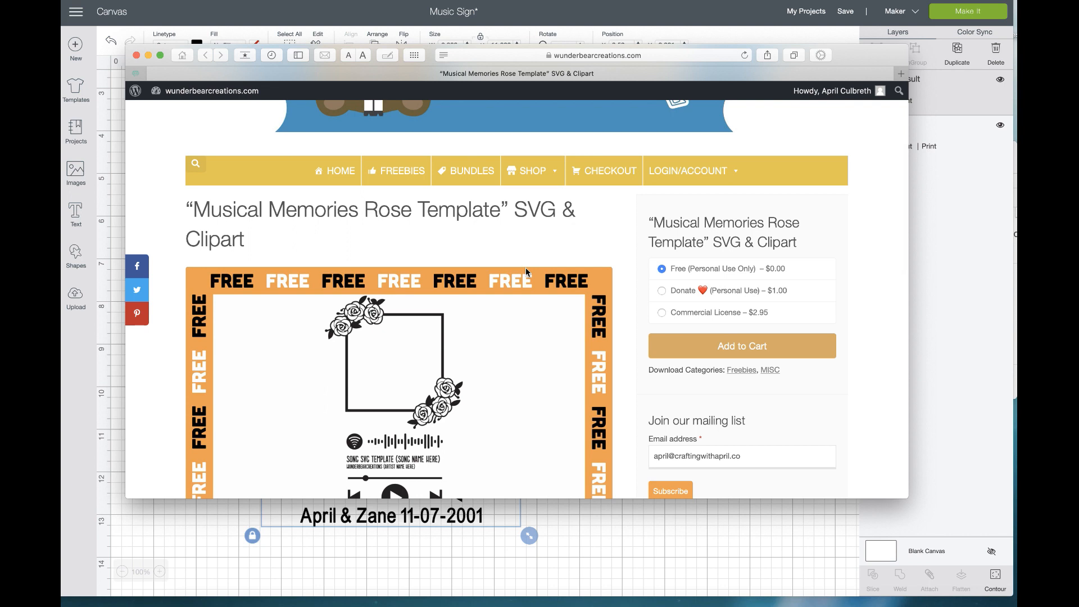
{"action": "mouse_move", "coordinate": [701, 179]}
{"action": "left_click", "coordinate": [136, 55]}
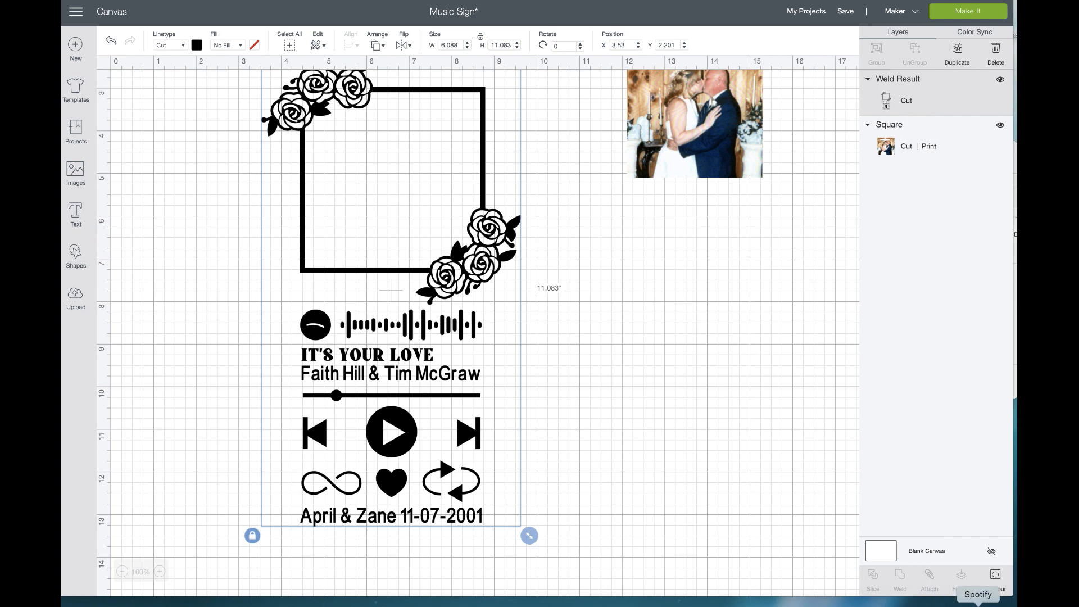
Switch to Spotify and copy the song link of "It's Your Love" from the album Everywhere.
{"action": "left_click", "coordinate": [978, 604]}
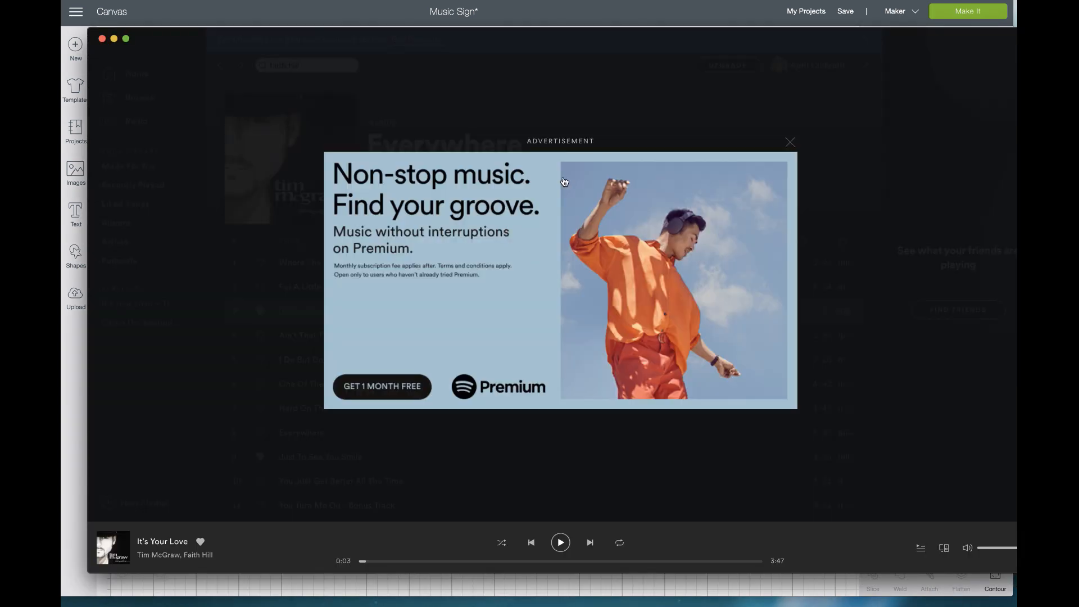
{"action": "left_click", "coordinate": [791, 143]}
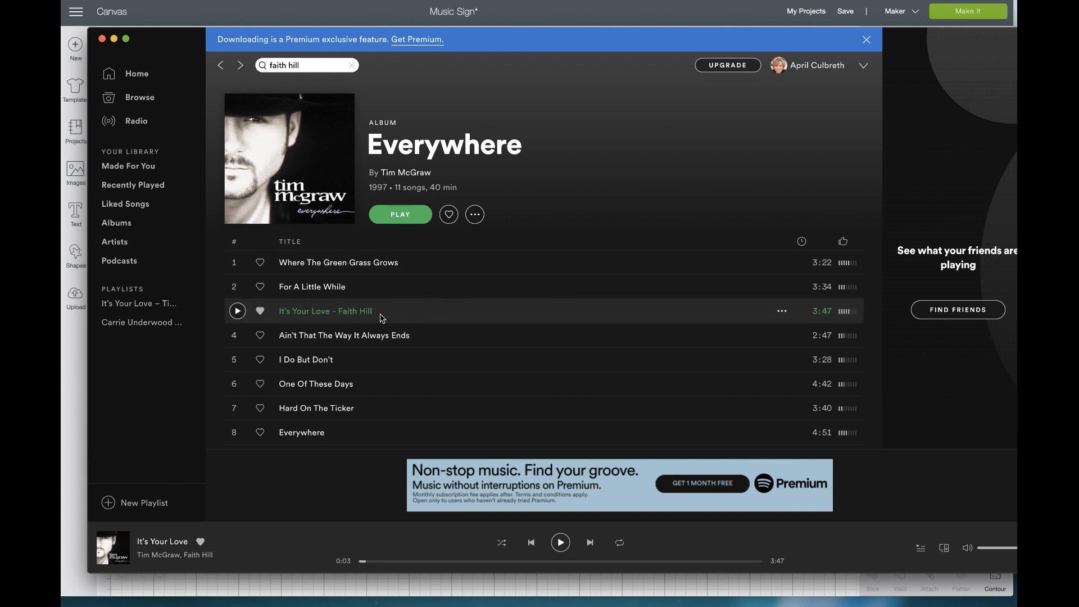
{"action": "left_click", "coordinate": [782, 313]}
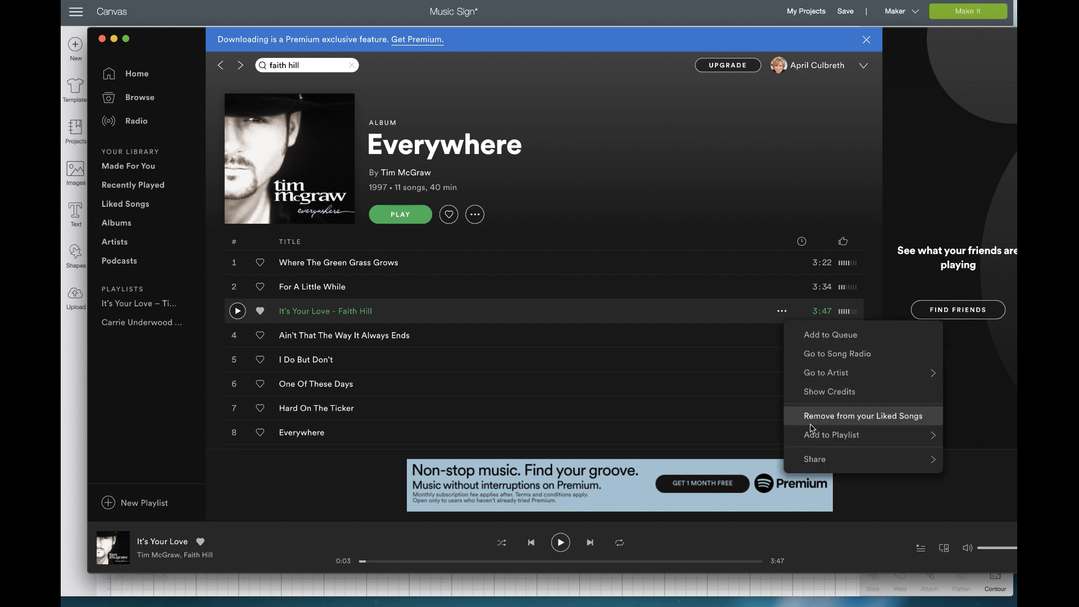
{"action": "mouse_move", "coordinate": [816, 460]}
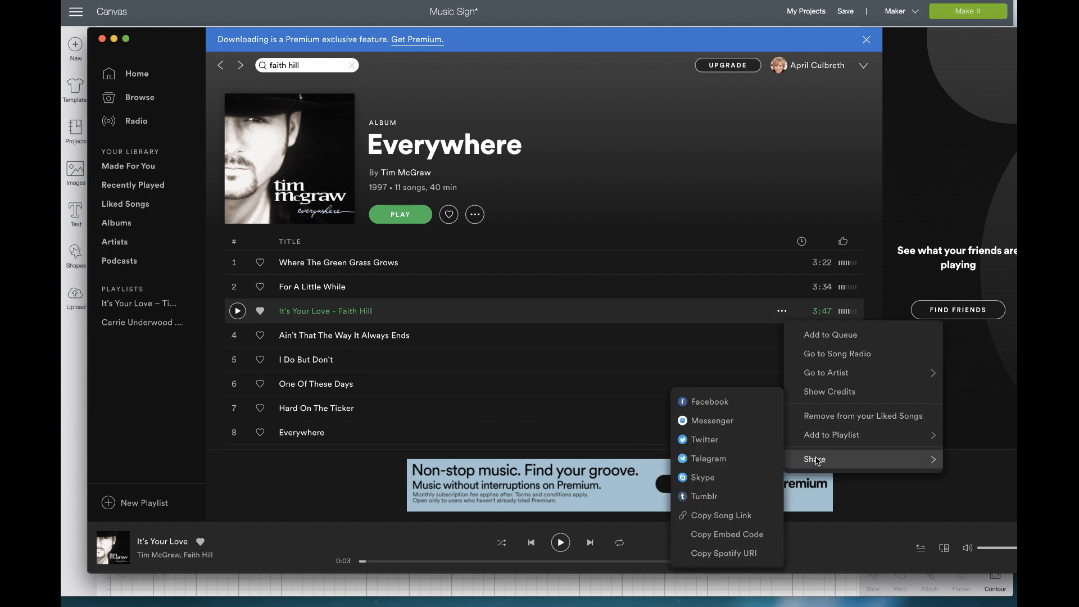
{"action": "left_click", "coordinate": [741, 516]}
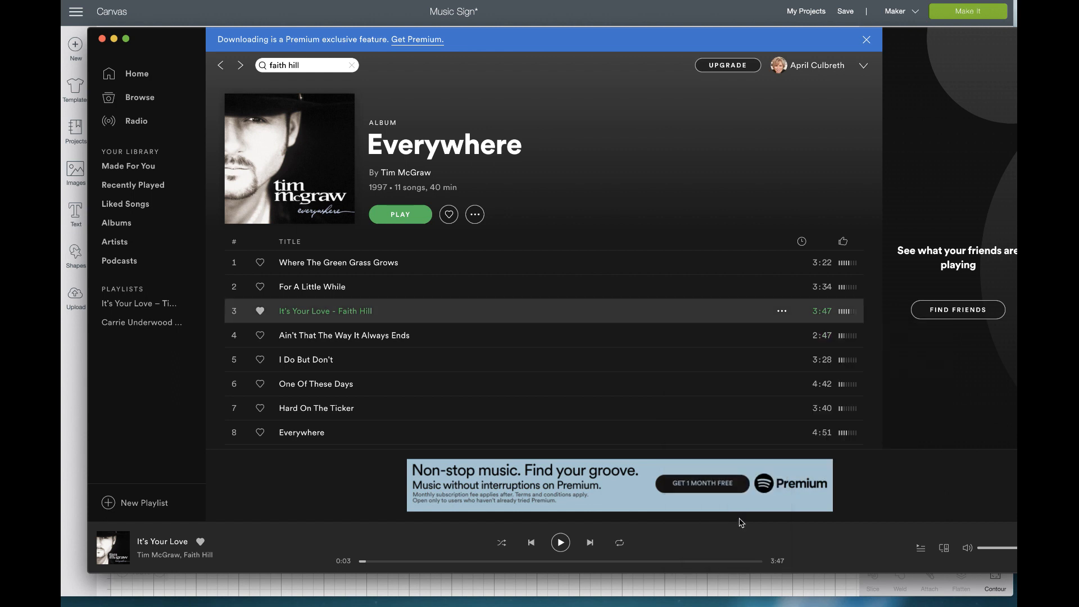
{"action": "left_click", "coordinate": [115, 40]}
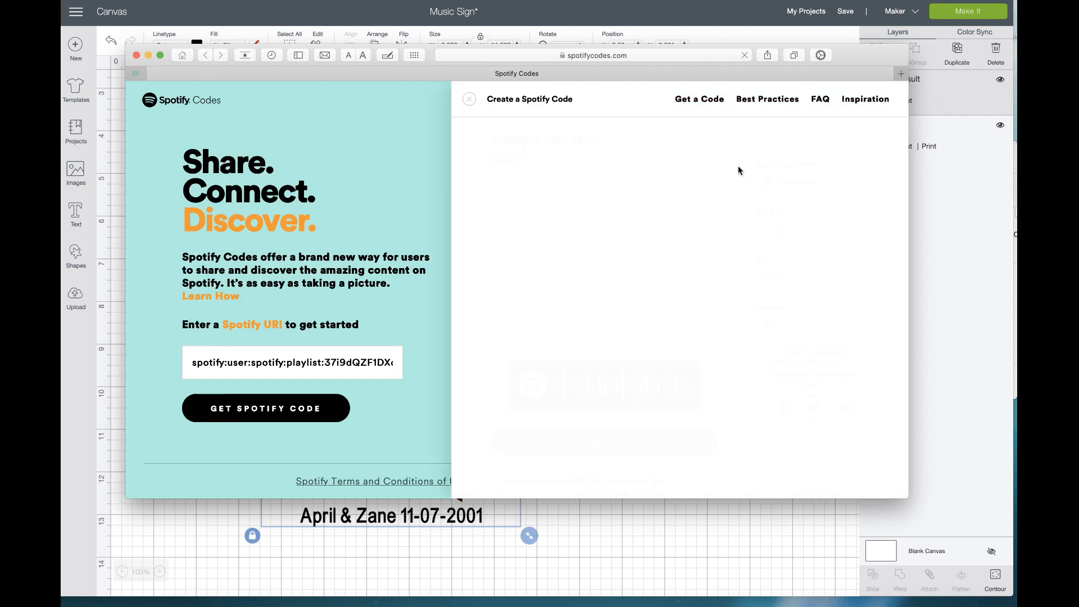
Replace the default Spotify URI on the Spotify Codes page with the copied song link and generate the code.
{"action": "left_click", "coordinate": [469, 102]}
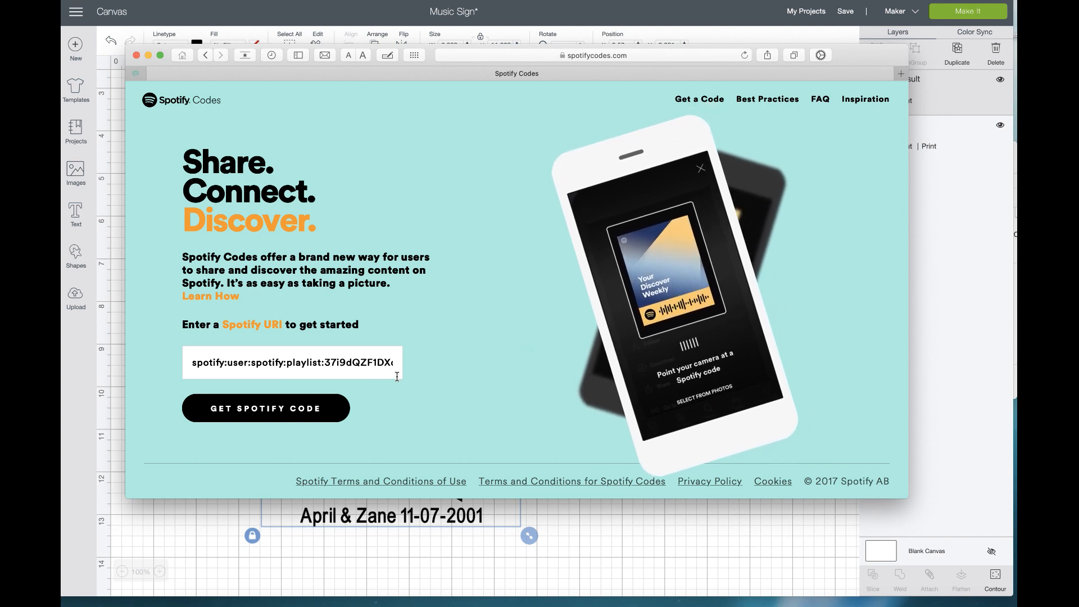
{"action": "left_click_drag", "start_coordinate": [189, 361], "coordinate": [605, 408]}
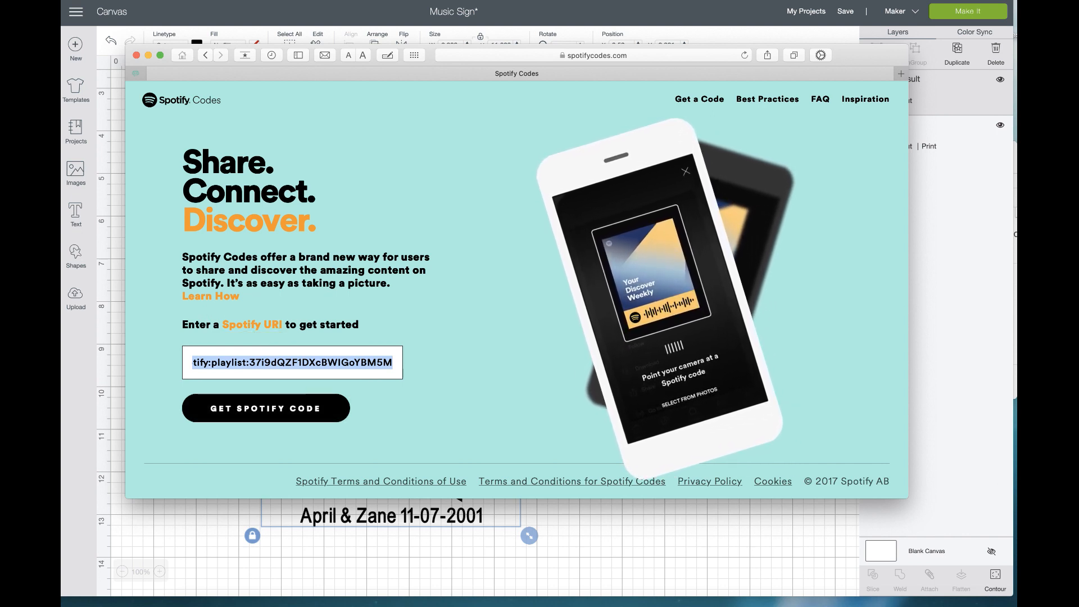
{"action": "key", "text": "BackSpace"}
{"action": "right_click", "coordinate": [290, 369]}
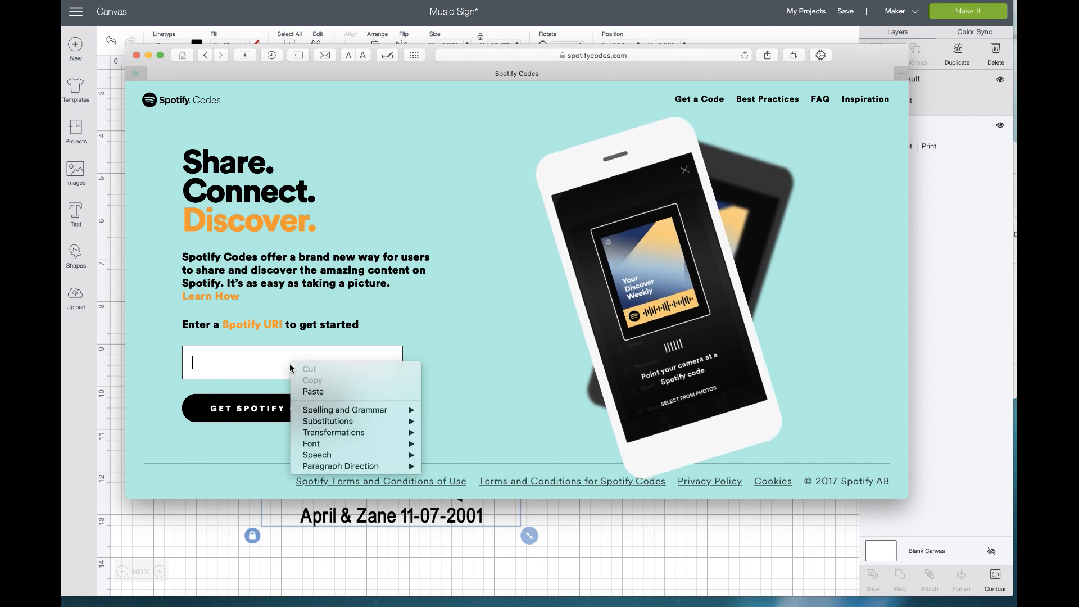
{"action": "left_click", "coordinate": [313, 392]}
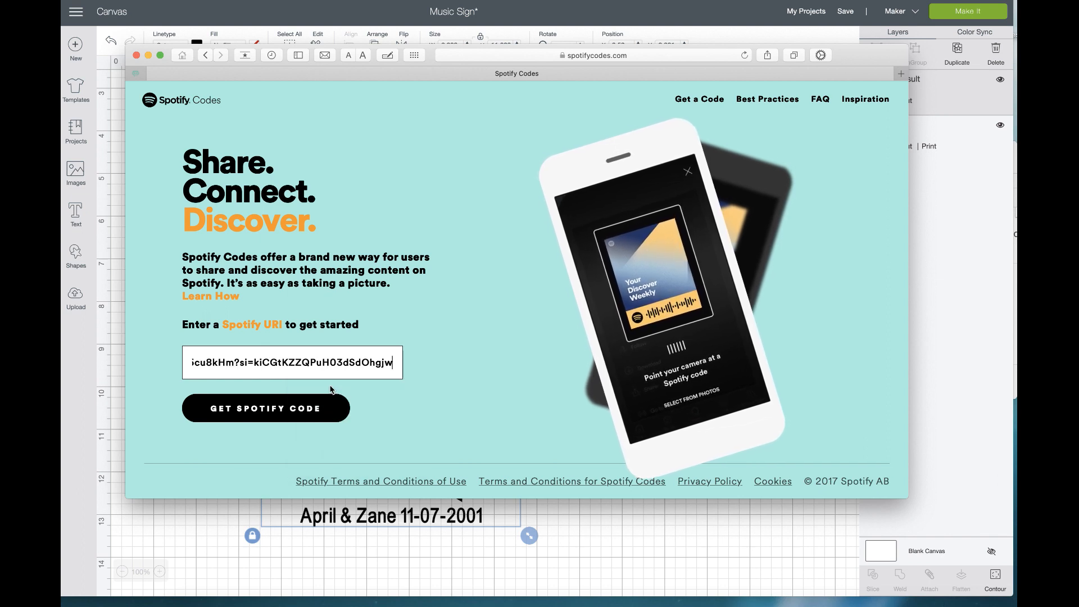
{"action": "left_click", "coordinate": [276, 413]}
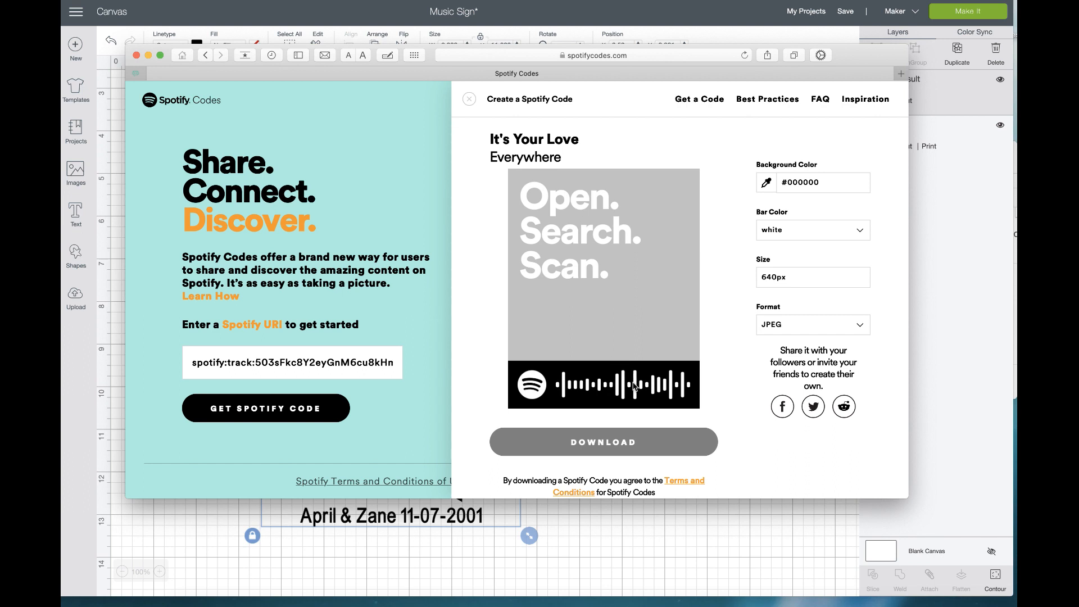
Set the Spotify code's background color to #FFFFFF and its bar color to black.
{"action": "left_click", "coordinate": [816, 182]}
{"action": "left_click_drag", "start_coordinate": [819, 181], "coordinate": [791, 182]}
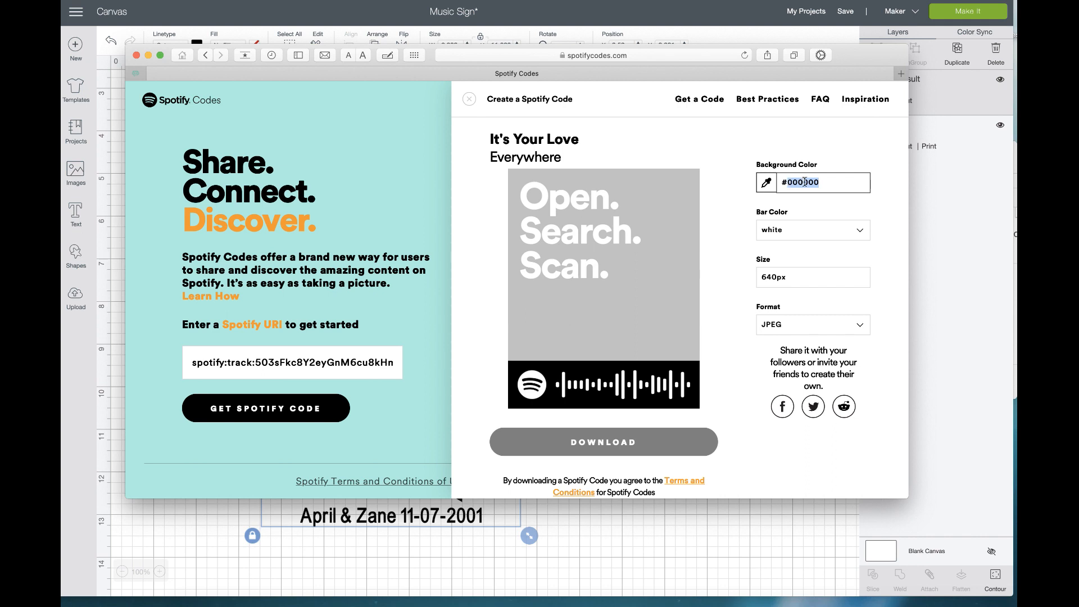
{"action": "type", "text": "ffffff"}
{"action": "left_click", "coordinate": [660, 371]}
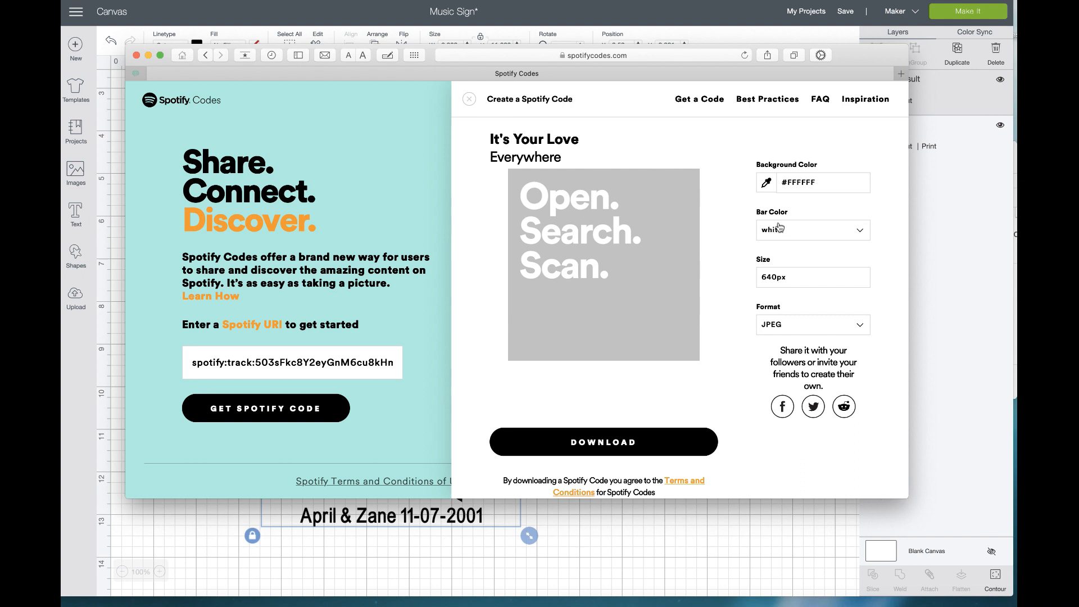
{"action": "left_click", "coordinate": [860, 232]}
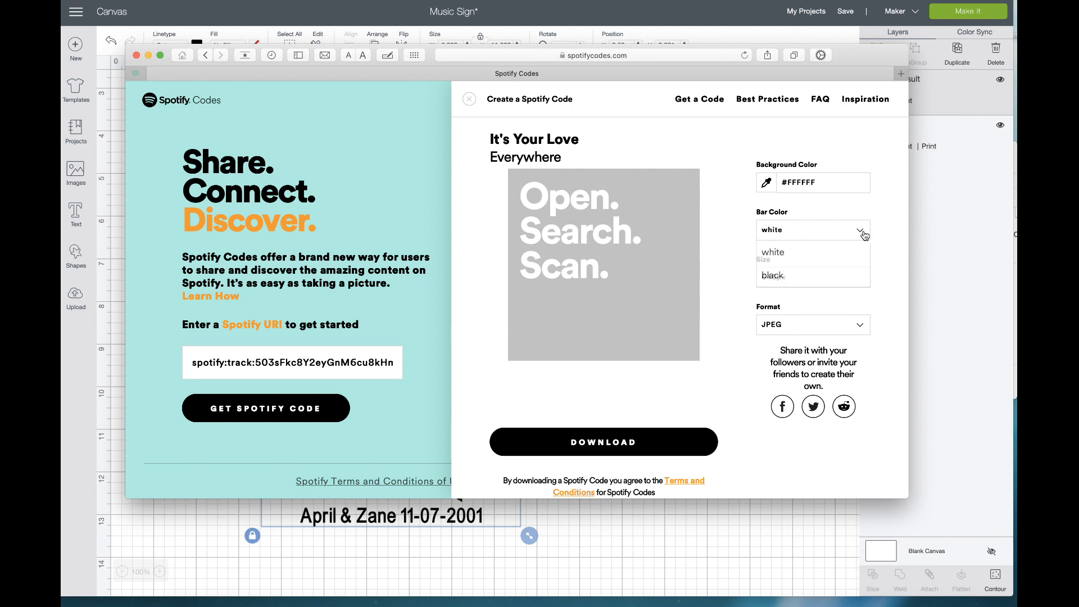
{"action": "left_click", "coordinate": [825, 276]}
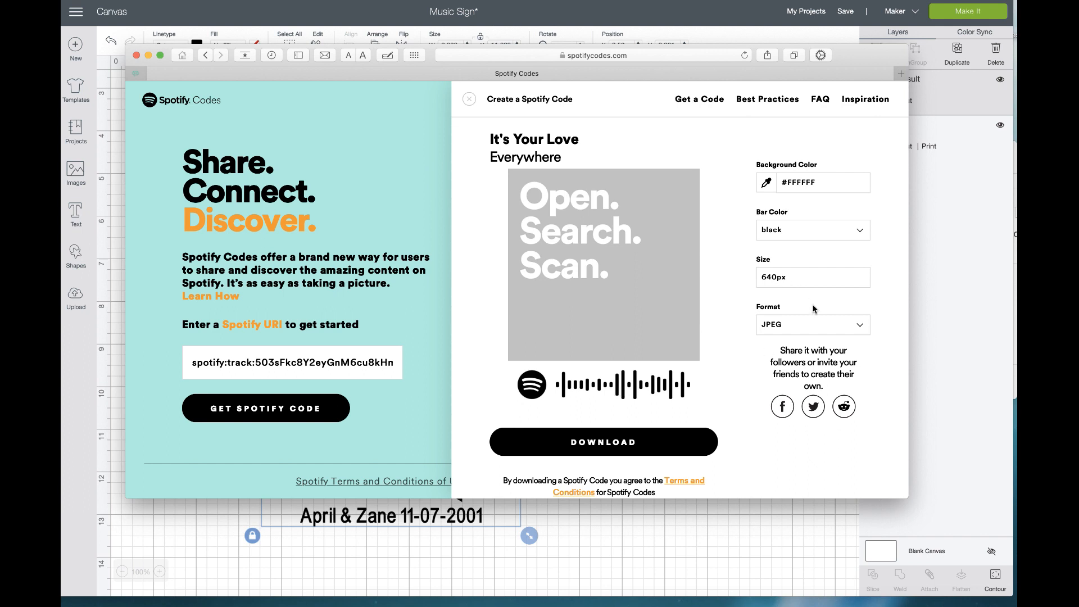
Set the Spotify code's format to SVG and download it.
{"action": "left_click", "coordinate": [815, 324]}
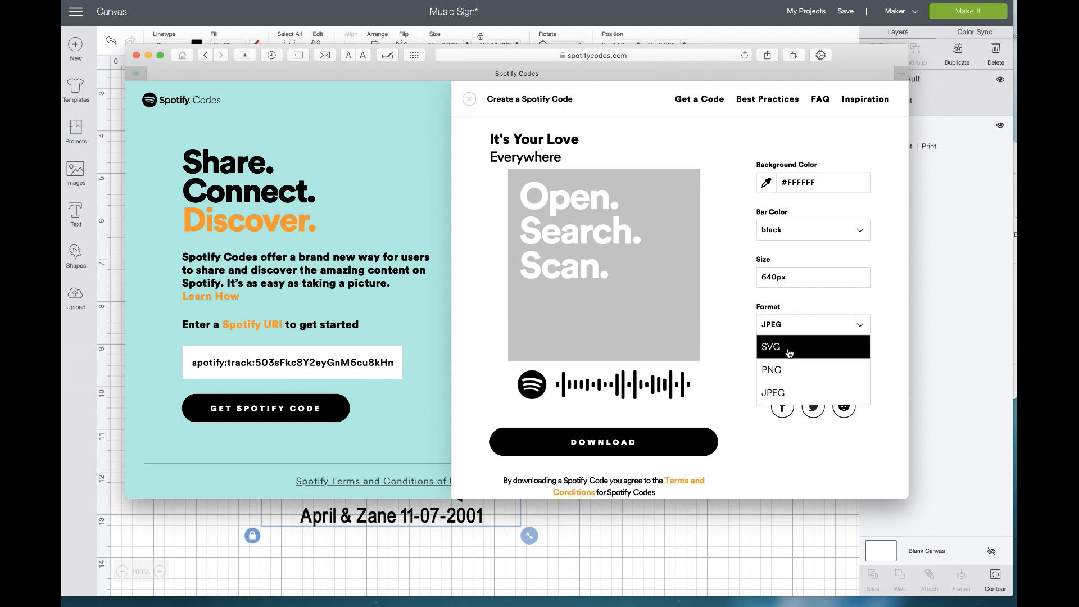
{"action": "left_click", "coordinate": [790, 348]}
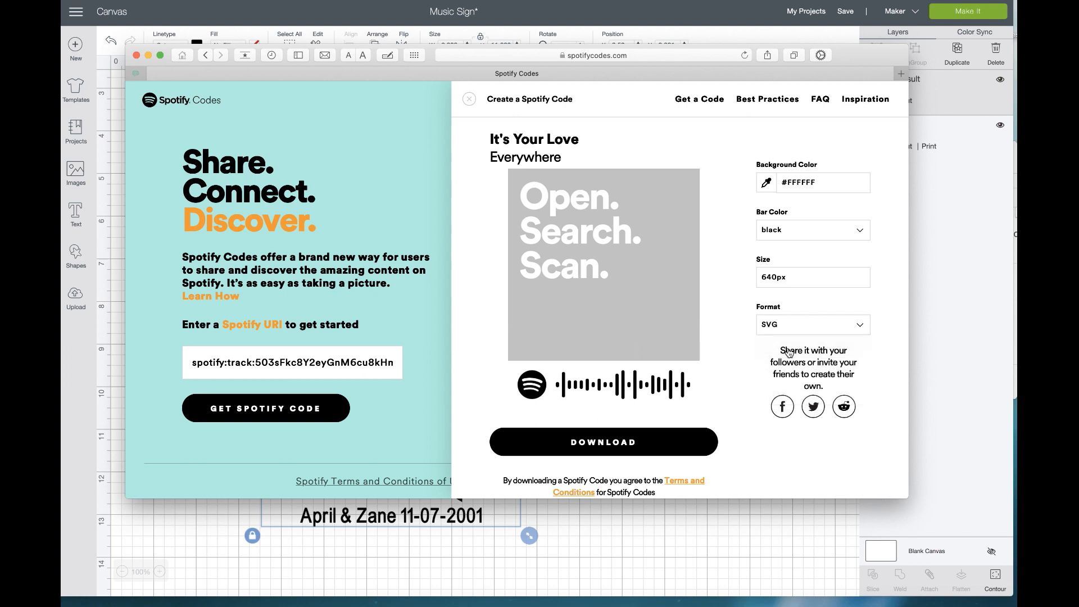
{"action": "left_click", "coordinate": [584, 447]}
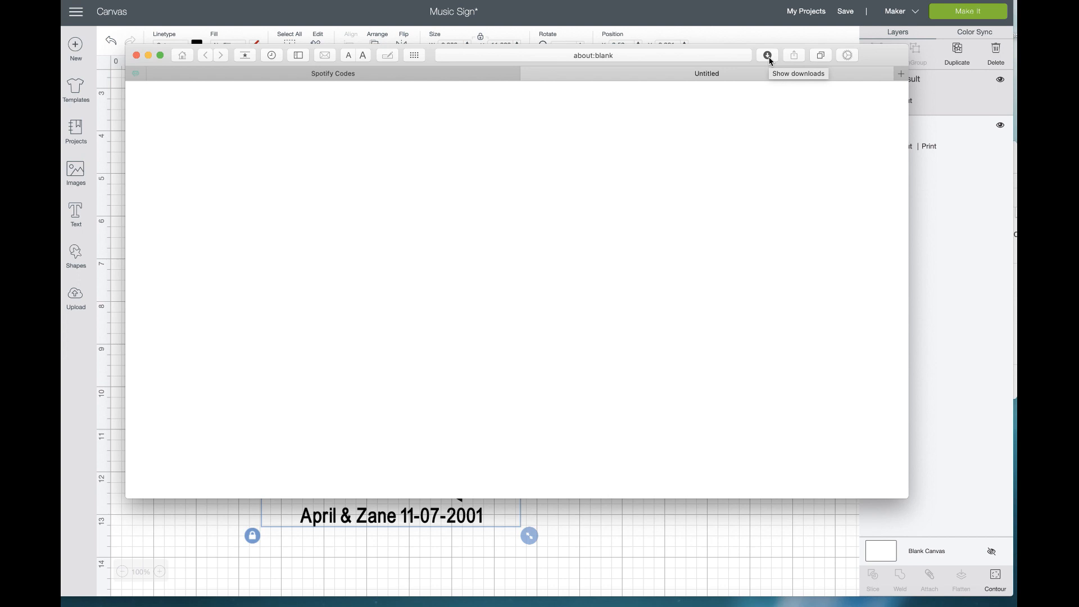
Return to Cricut Design Space, load the downloaded Spotify code file as an image upload, and discard it without saving.
{"action": "left_click_drag", "start_coordinate": [872, 57], "coordinate": [1078, 83]}
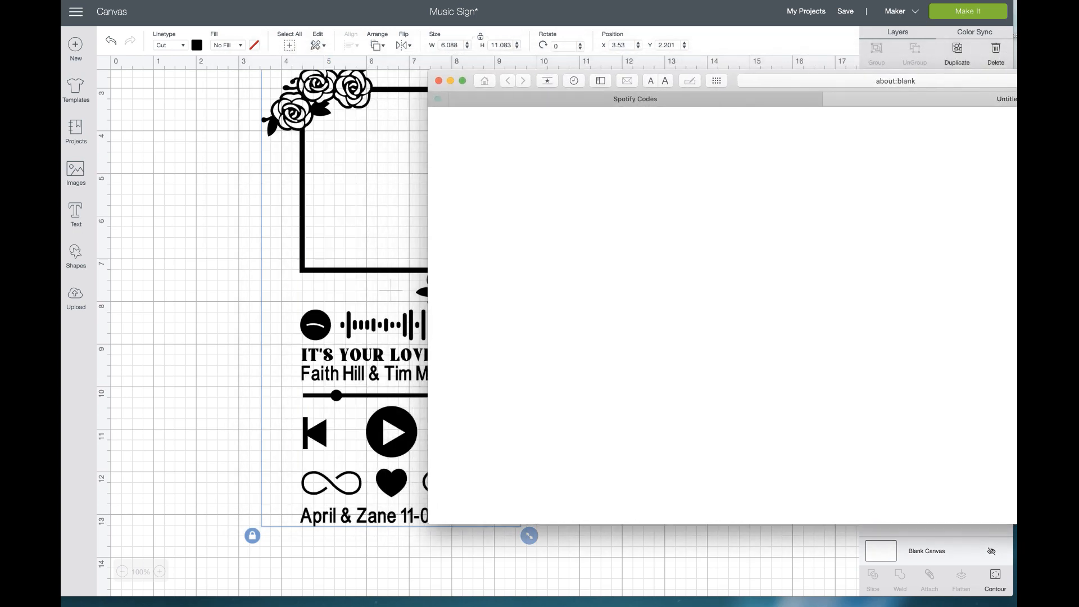
{"action": "left_click", "coordinate": [77, 297]}
{"action": "left_click", "coordinate": [78, 296]}
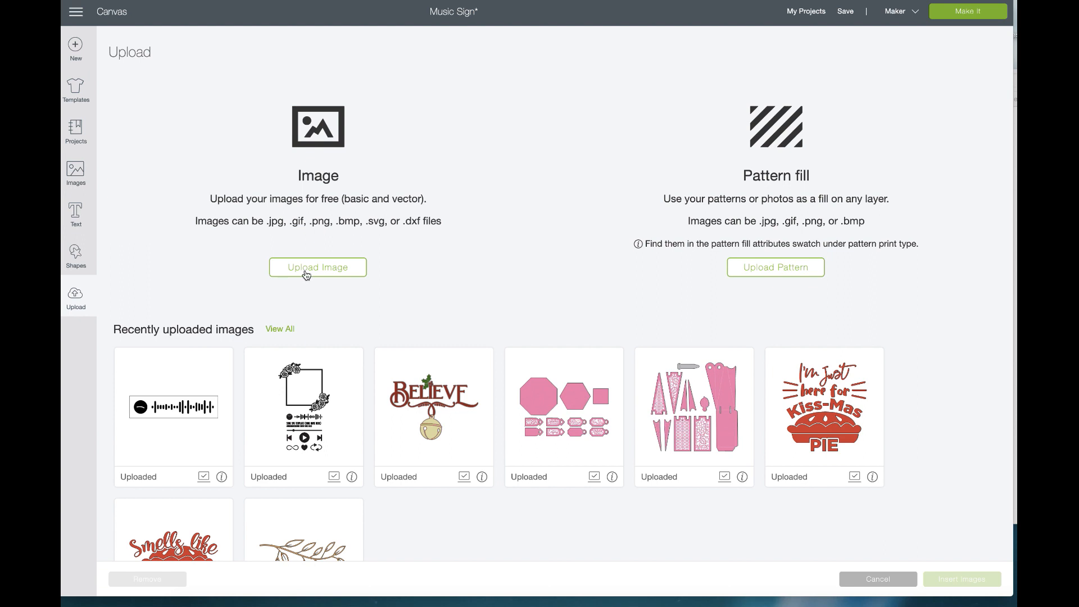
{"action": "left_click", "coordinate": [312, 267]}
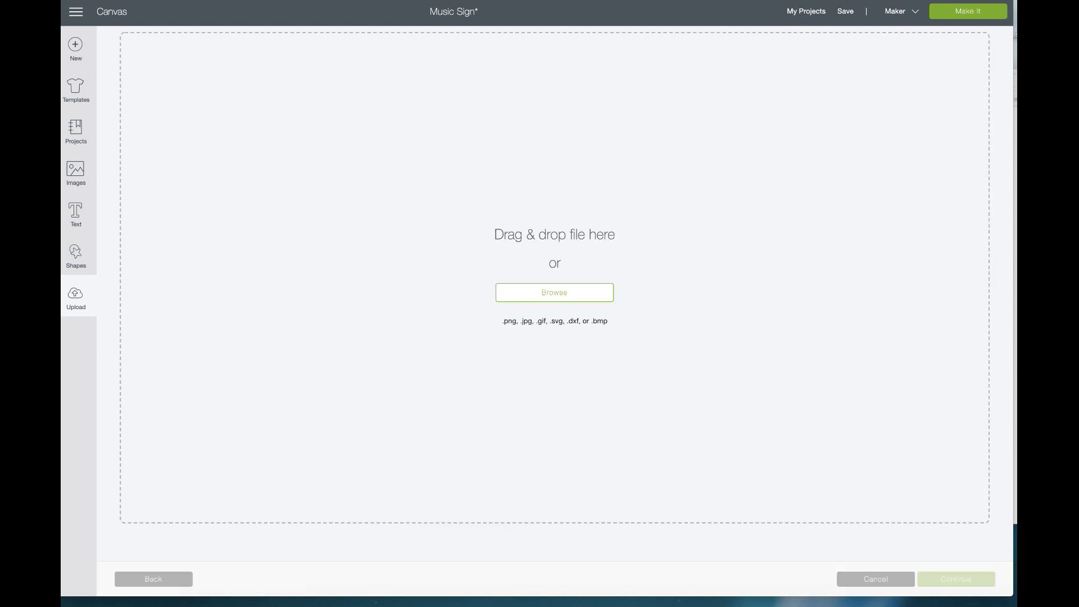
{"action": "left_click", "coordinate": [1017, 81]}
{"action": "left_click_drag", "start_coordinate": [982, 128], "coordinate": [264, 148]}
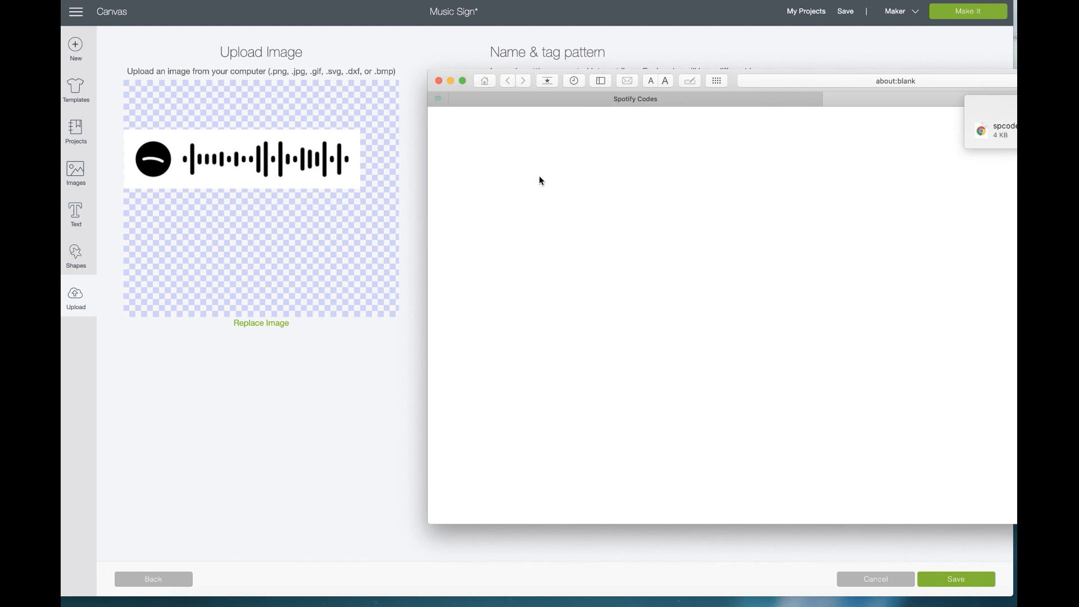
{"action": "left_click", "coordinate": [439, 82]}
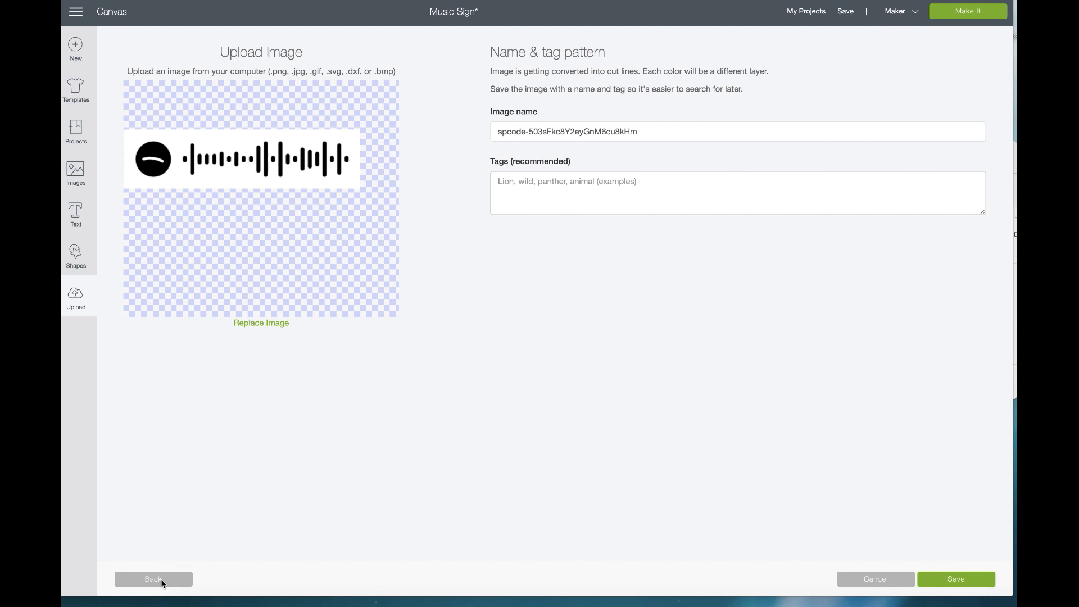
{"action": "left_click", "coordinate": [859, 581]}
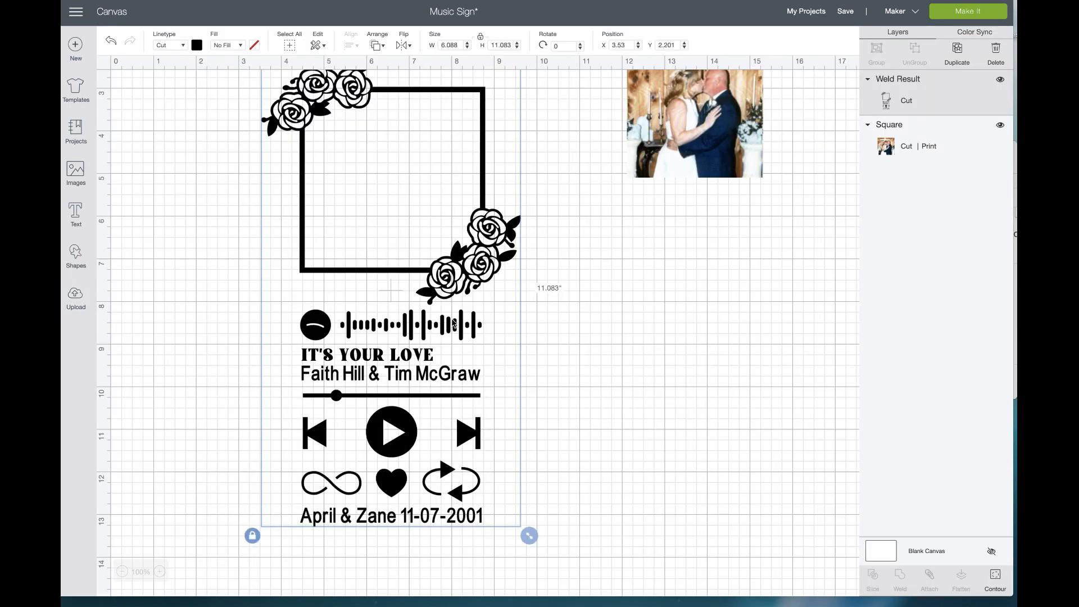
Insert the uploaded Spotify code and the rose music template into the canvas from the recently uploaded images.
{"action": "left_click", "coordinate": [76, 297]}
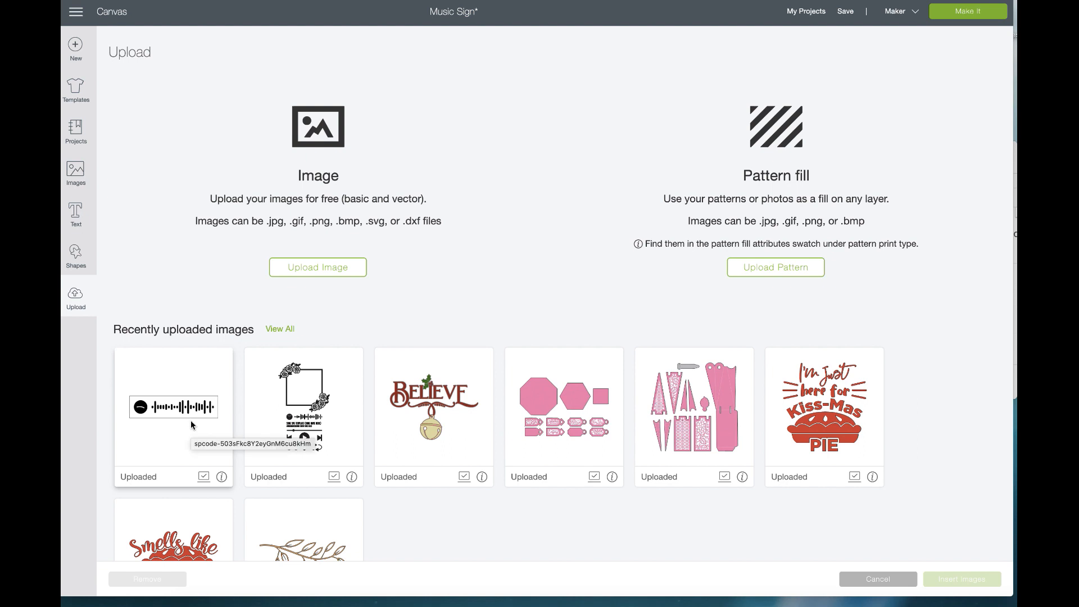
{"action": "left_click", "coordinate": [191, 414]}
{"action": "left_click", "coordinate": [298, 416]}
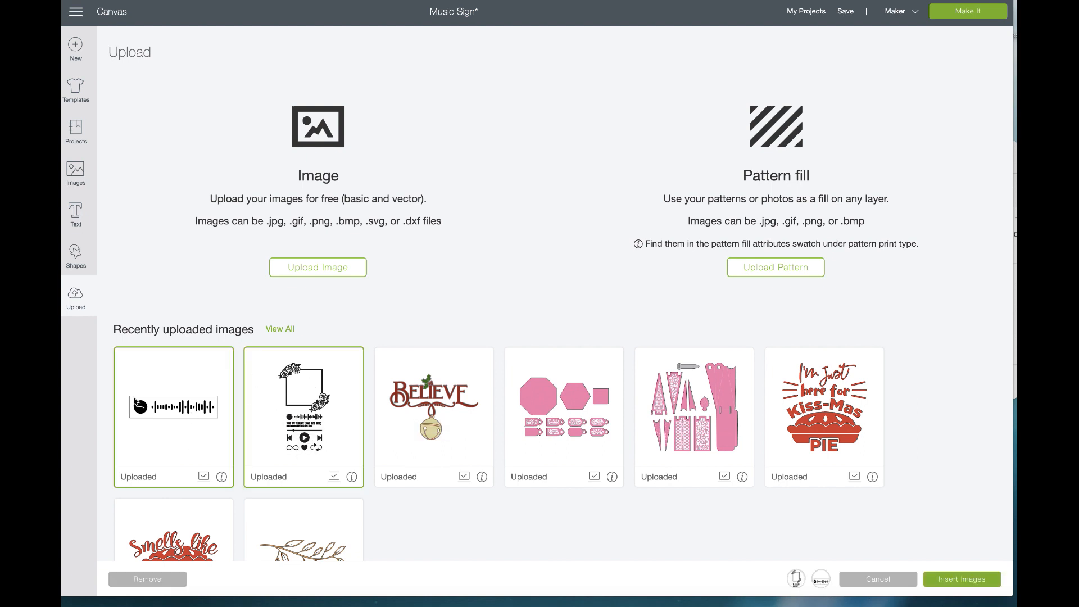
{"action": "left_click", "coordinate": [954, 583]}
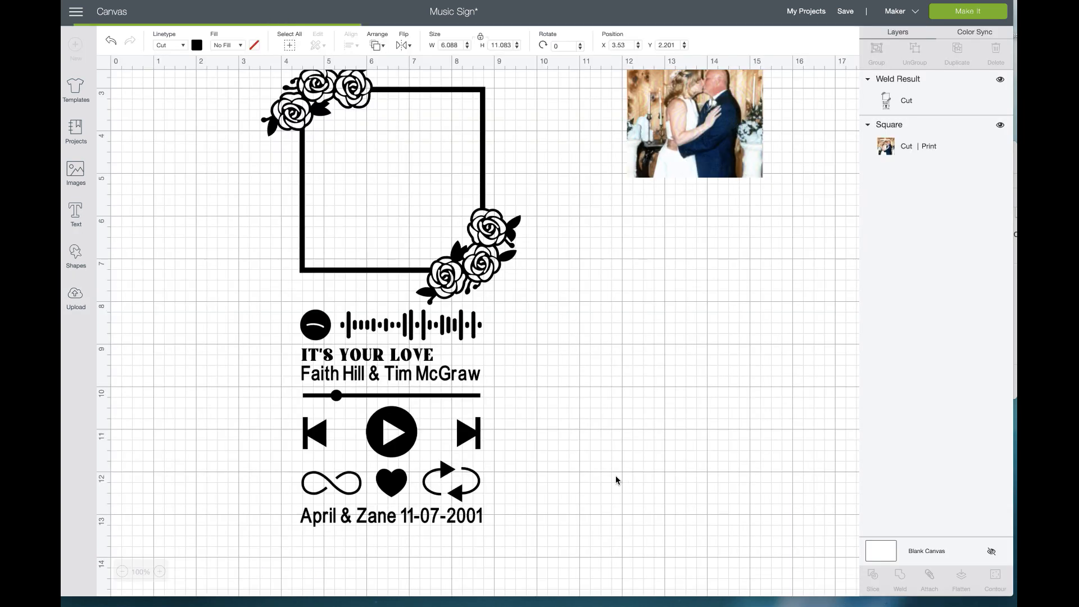
Move the finished "It's Your Love" design aside to about X 10.127, Y 2.285, and select the newly inserted rose template.
{"action": "left_click", "coordinate": [441, 280]}
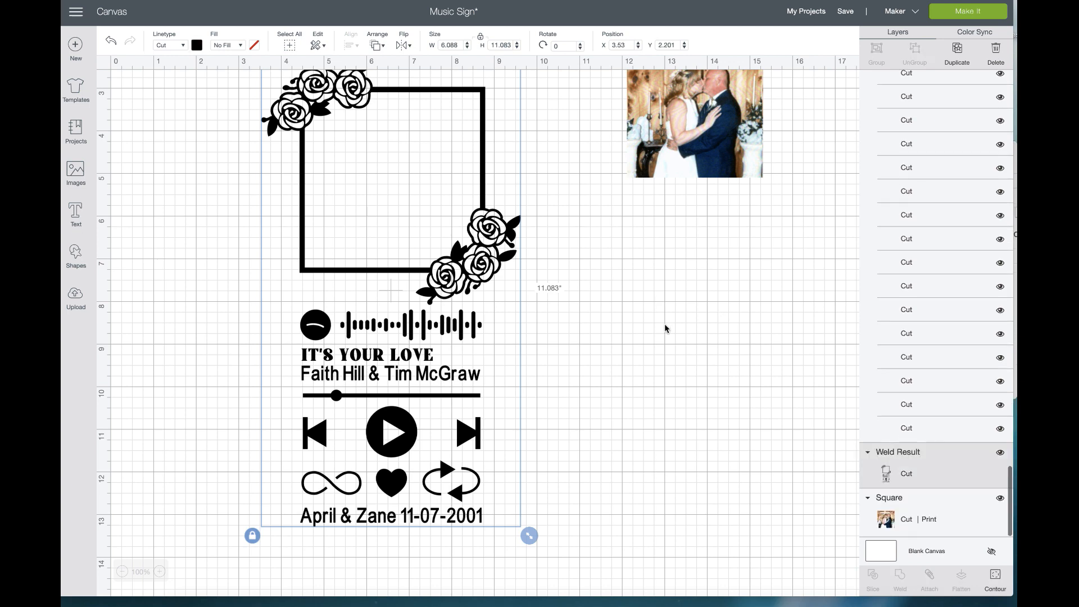
{"action": "scroll", "coordinate": [666, 328], "scroll_direction": "up", "scroll_amount": 1}
{"action": "scroll", "coordinate": [665, 326], "scroll_direction": "up", "scroll_amount": 1}
{"action": "left_click_drag", "start_coordinate": [347, 423], "coordinate": [629, 432]}
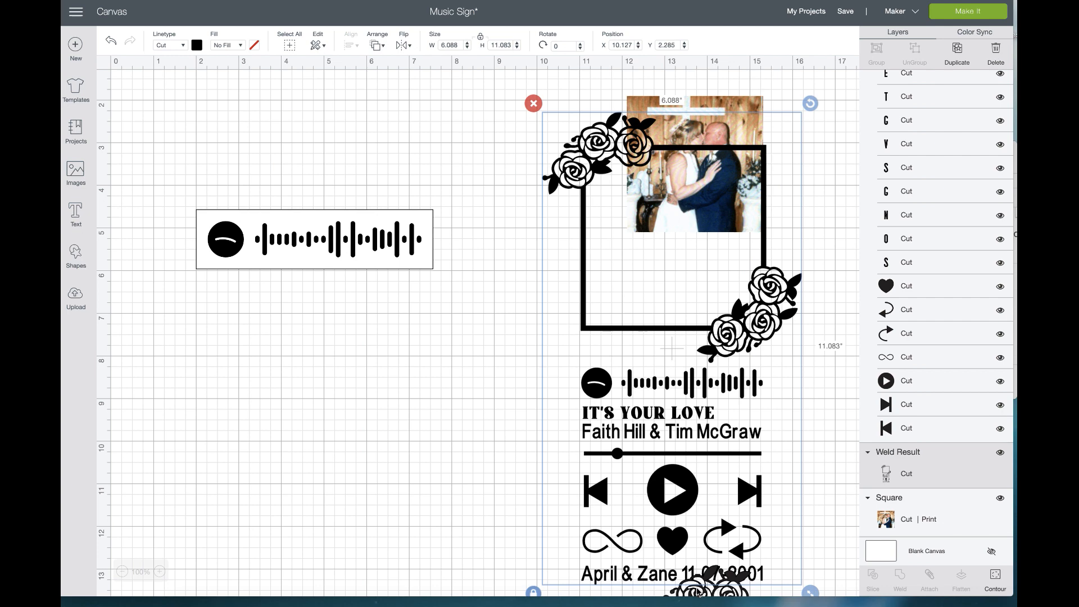
{"action": "left_click", "coordinate": [697, 593]}
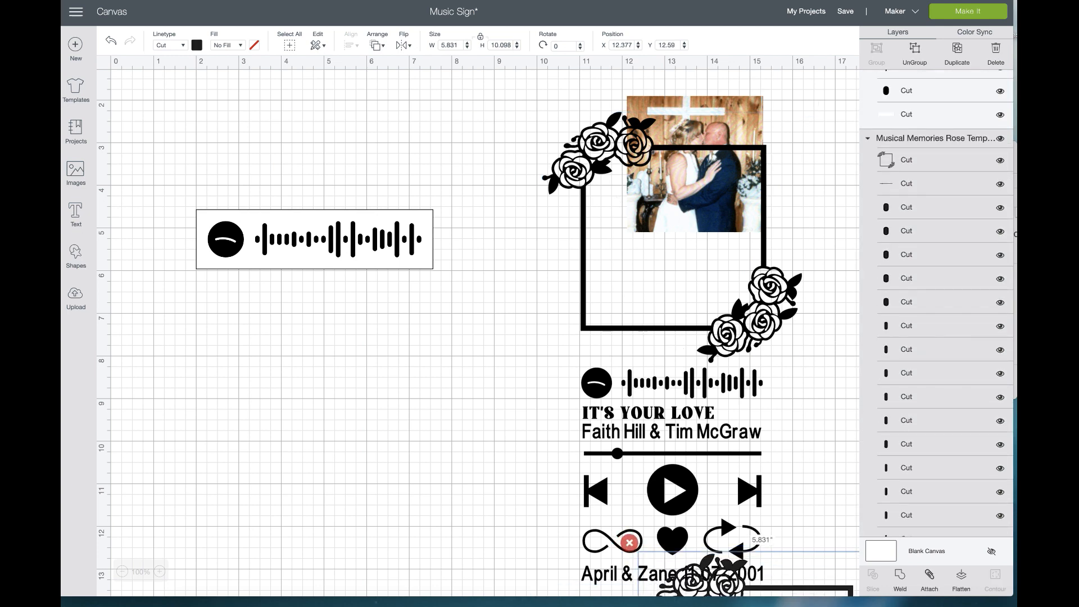
Move the rose template into the clear area of the canvas, at about X 0.932, Y 0.549.
{"action": "left_click_drag", "start_coordinate": [707, 583], "coordinate": [257, 124]}
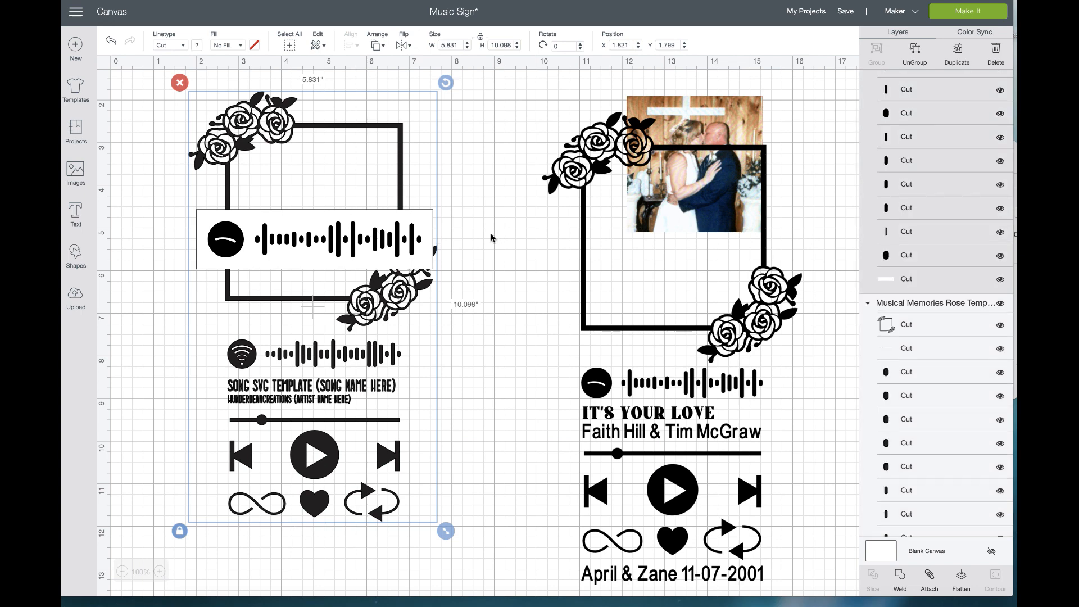
{"action": "left_click", "coordinate": [381, 236]}
{"action": "scroll", "coordinate": [371, 224], "scroll_direction": "up", "scroll_amount": 2}
{"action": "left_click_drag", "start_coordinate": [364, 180], "coordinate": [325, 122]}
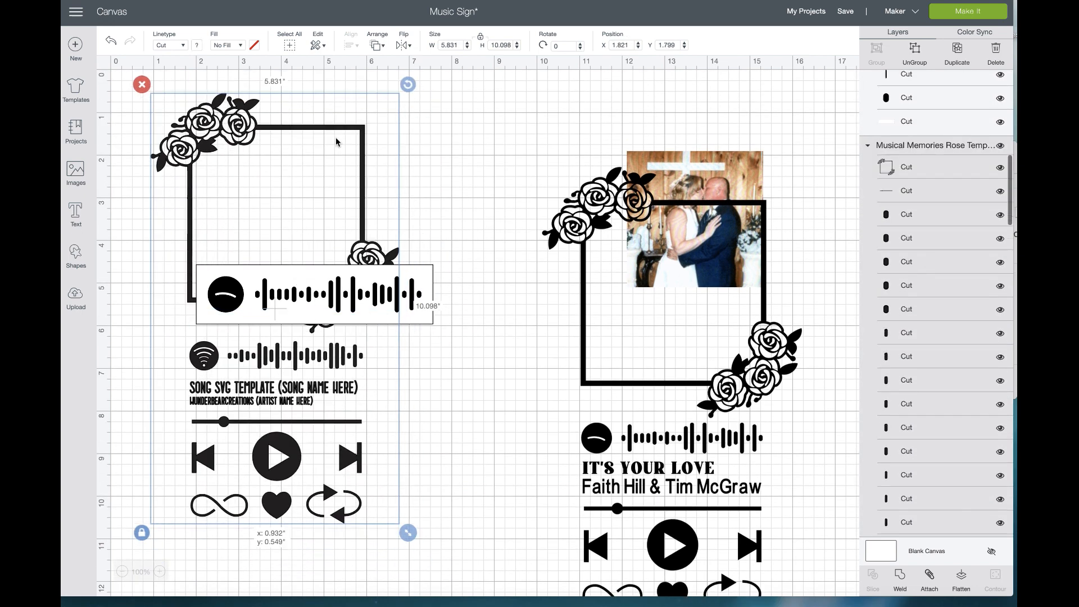
Shift the finished "It's Your Love" design and its photo farther aside, and place the new Spotify code at about X 9.181, Y 2.236.
{"action": "left_click_drag", "start_coordinate": [412, 298], "coordinate": [566, 236]}
{"action": "left_click", "coordinate": [706, 207]}
{"action": "left_click_drag", "start_coordinate": [706, 207], "coordinate": [835, 191]}
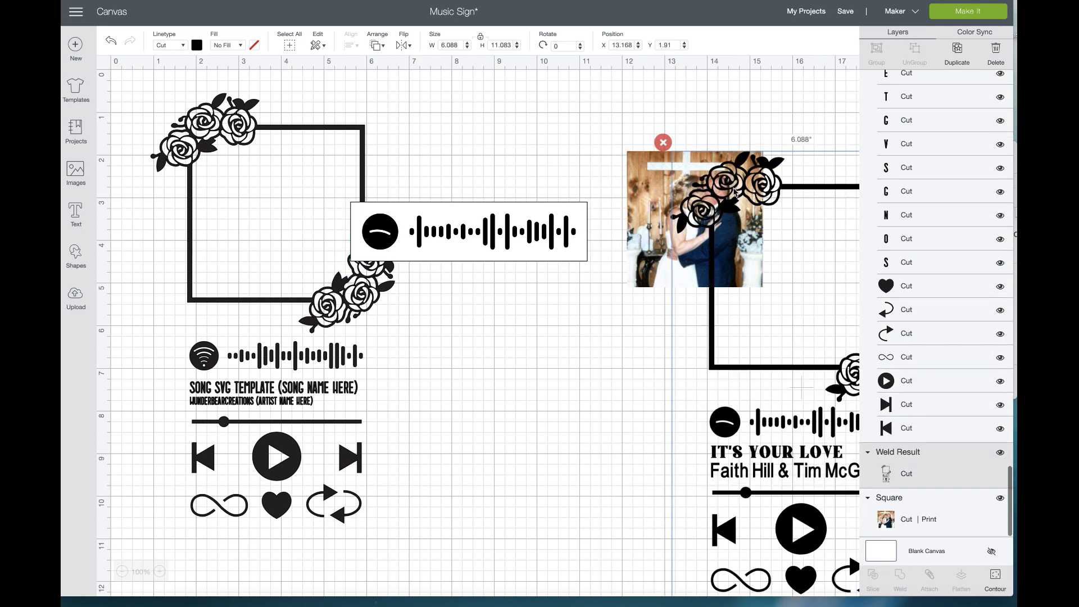
{"action": "left_click_drag", "start_coordinate": [685, 203], "coordinate": [894, 224]}
{"action": "left_click_drag", "start_coordinate": [741, 231], "coordinate": [805, 222]}
{"action": "left_click_drag", "start_coordinate": [500, 246], "coordinate": [658, 208]}
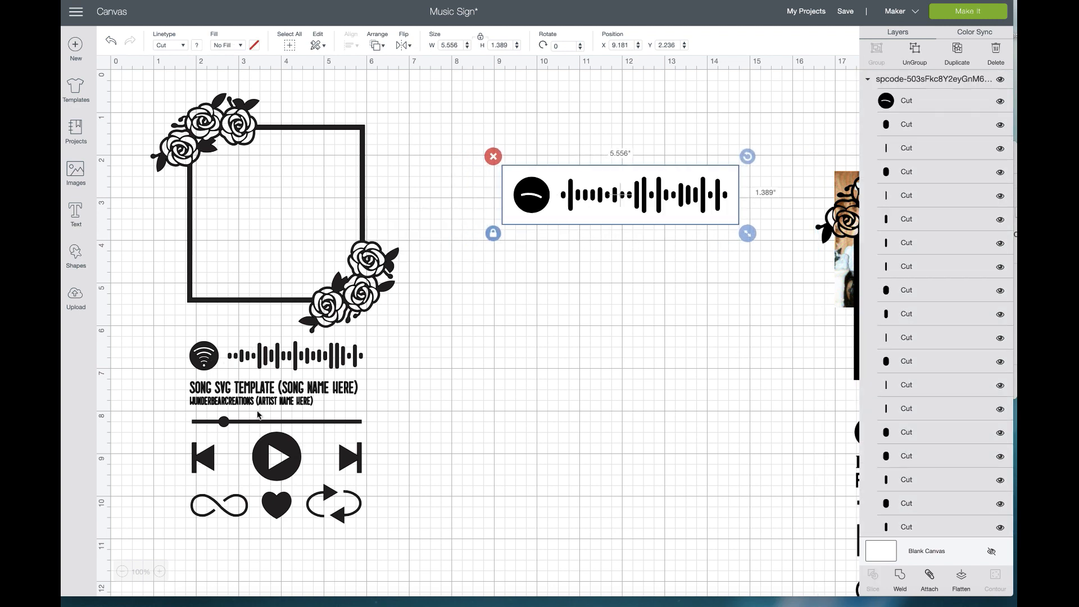
Ungroup the rose template and weld its progress bar and playback symbols into one piece.
{"action": "left_click", "coordinate": [337, 373]}
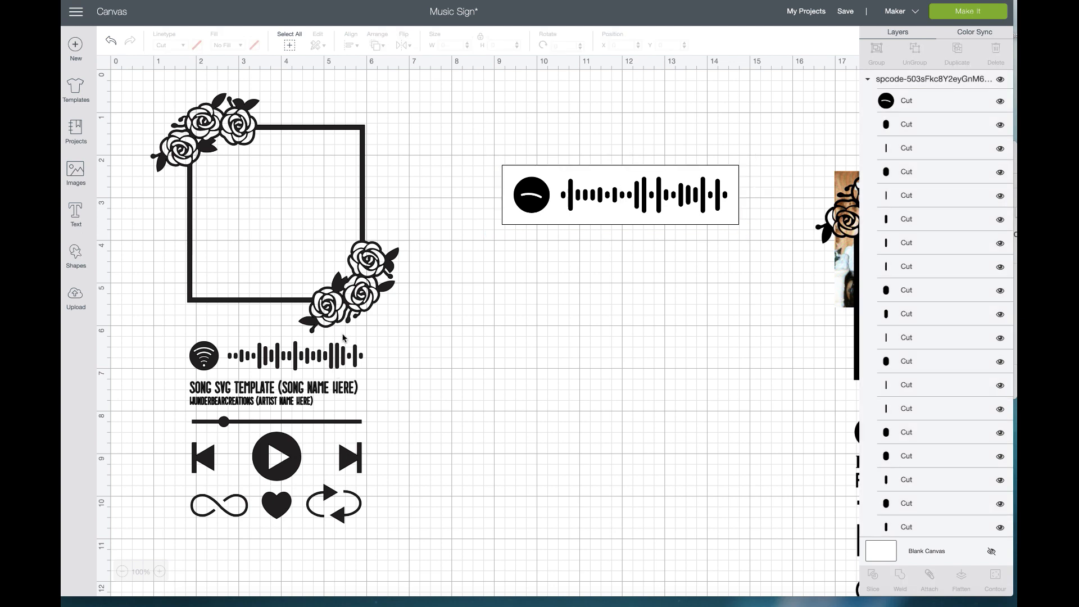
{"action": "left_click", "coordinate": [345, 322]}
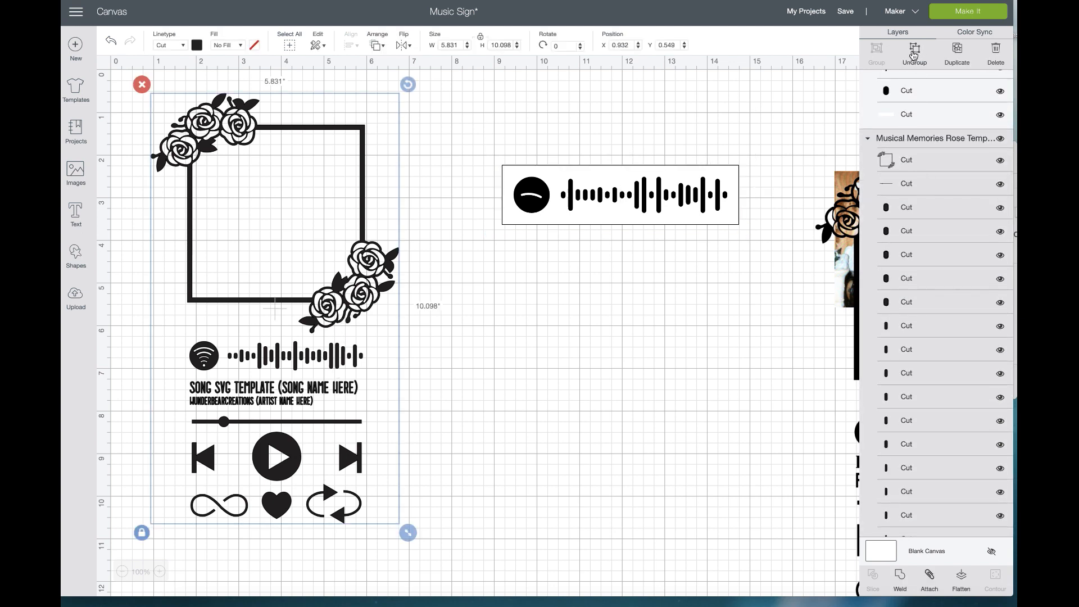
{"action": "key", "text": "Delete"}
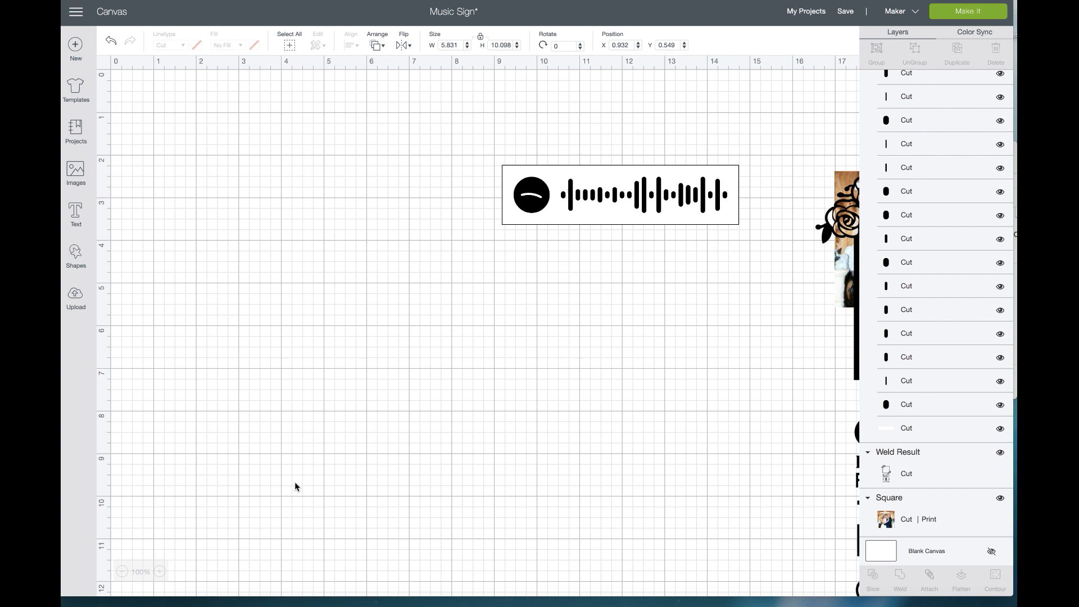
{"action": "key", "text": "ctrl+z"}
{"action": "left_click_drag", "start_coordinate": [395, 515], "coordinate": [140, 414]}
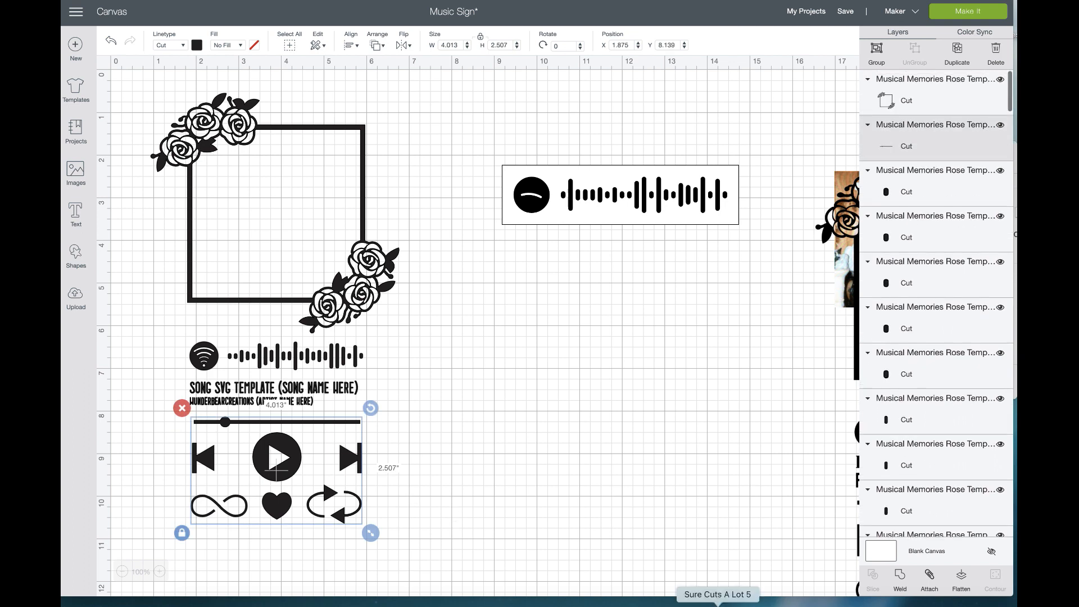
{"action": "left_click", "coordinate": [900, 579]}
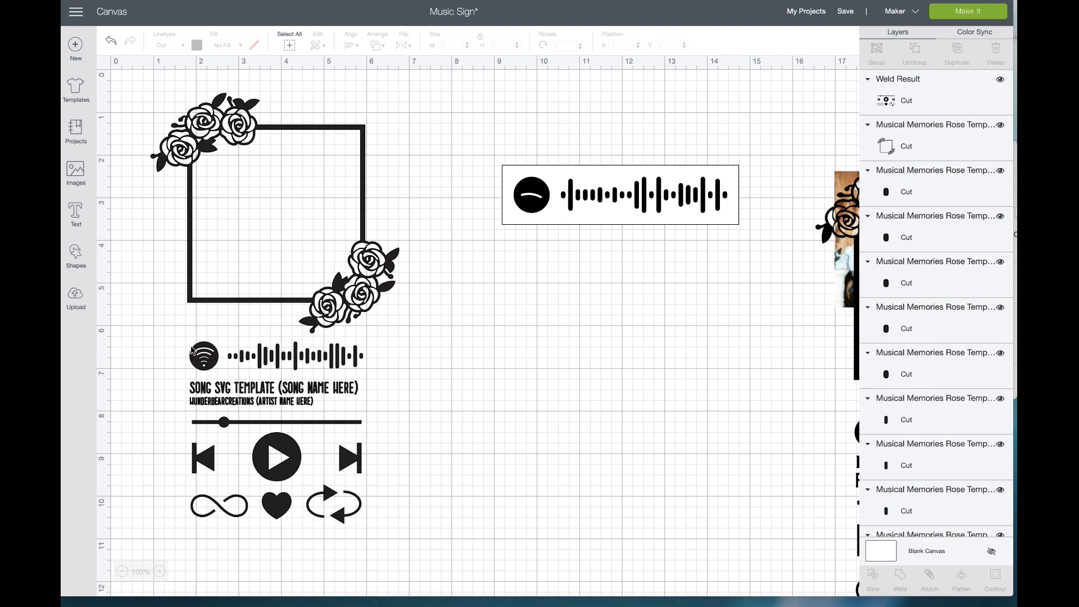
Weld the template's placeholder sound code into one piece and its song and artist placeholder text into another.
{"action": "left_click_drag", "start_coordinate": [168, 340], "coordinate": [372, 371]}
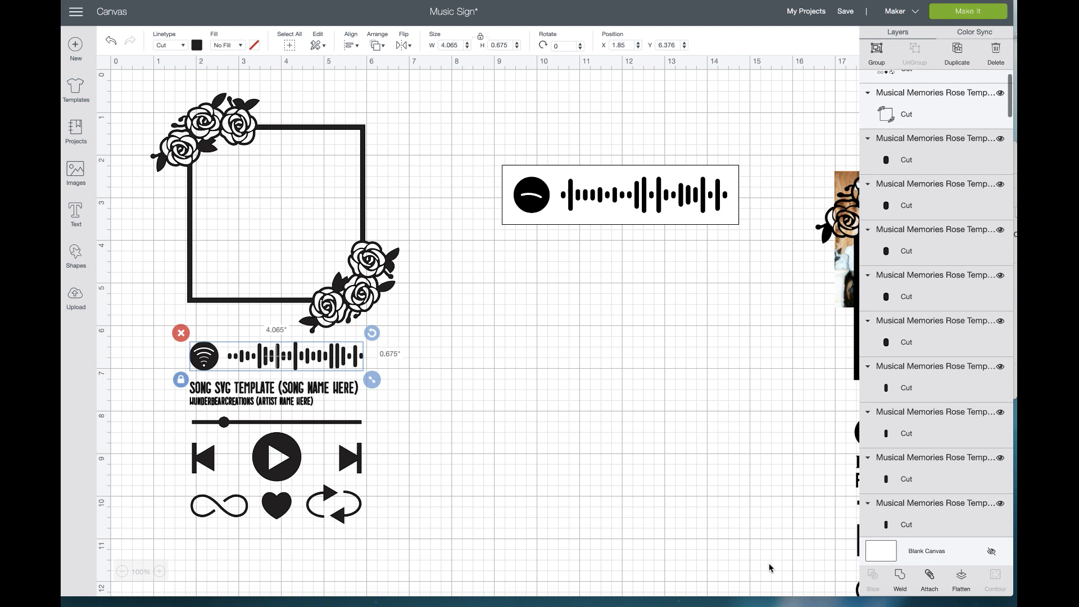
{"action": "left_click", "coordinate": [901, 579]}
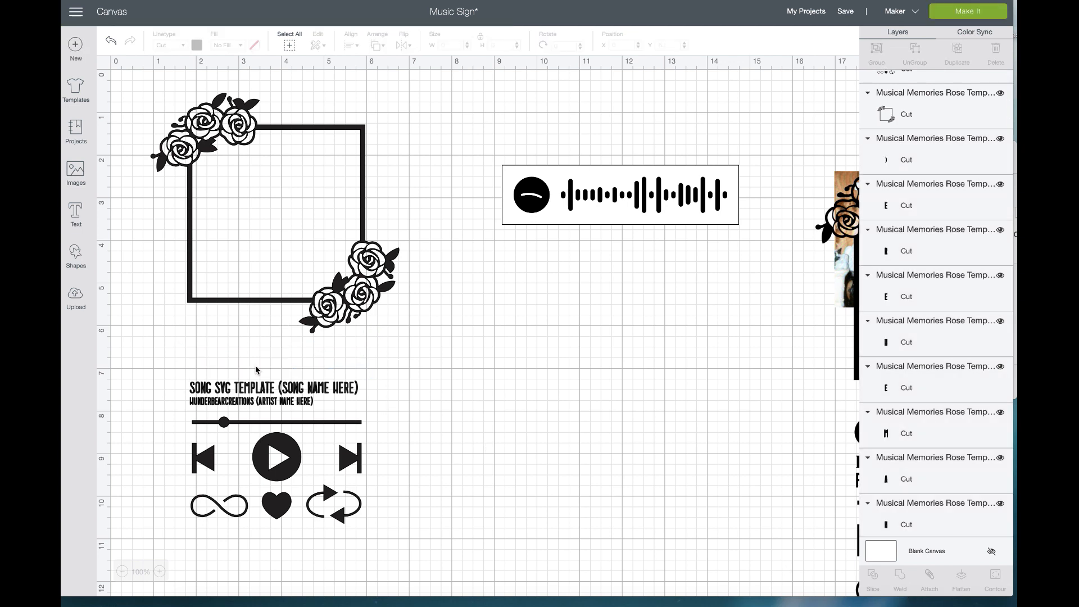
{"action": "left_click_drag", "start_coordinate": [173, 386], "coordinate": [370, 413]}
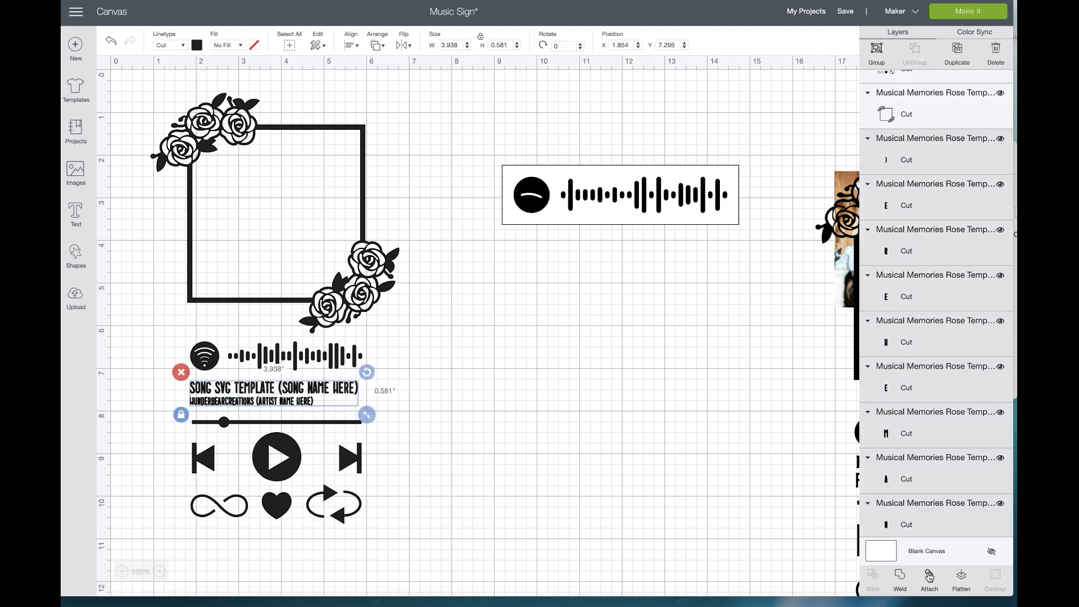
{"action": "left_click", "coordinate": [900, 577]}
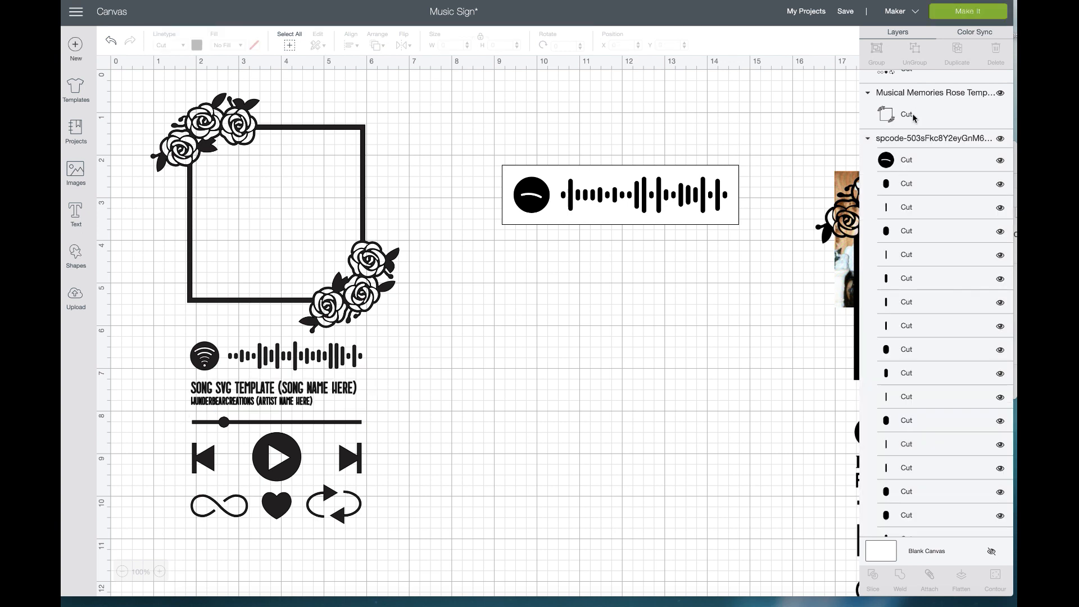
{"action": "left_click", "coordinate": [311, 388]}
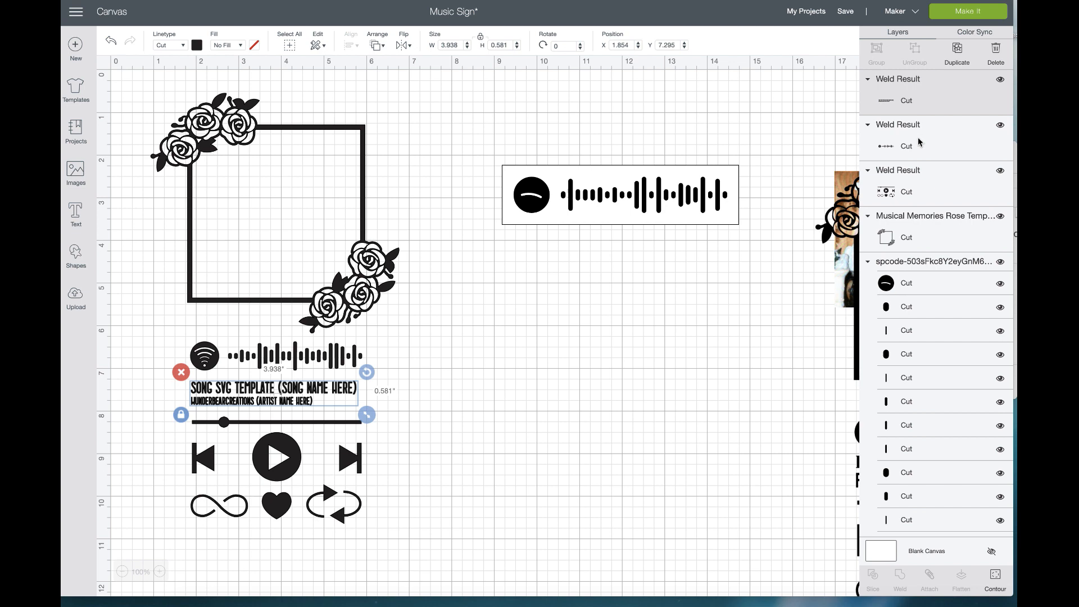
{"action": "left_click", "coordinate": [620, 246]}
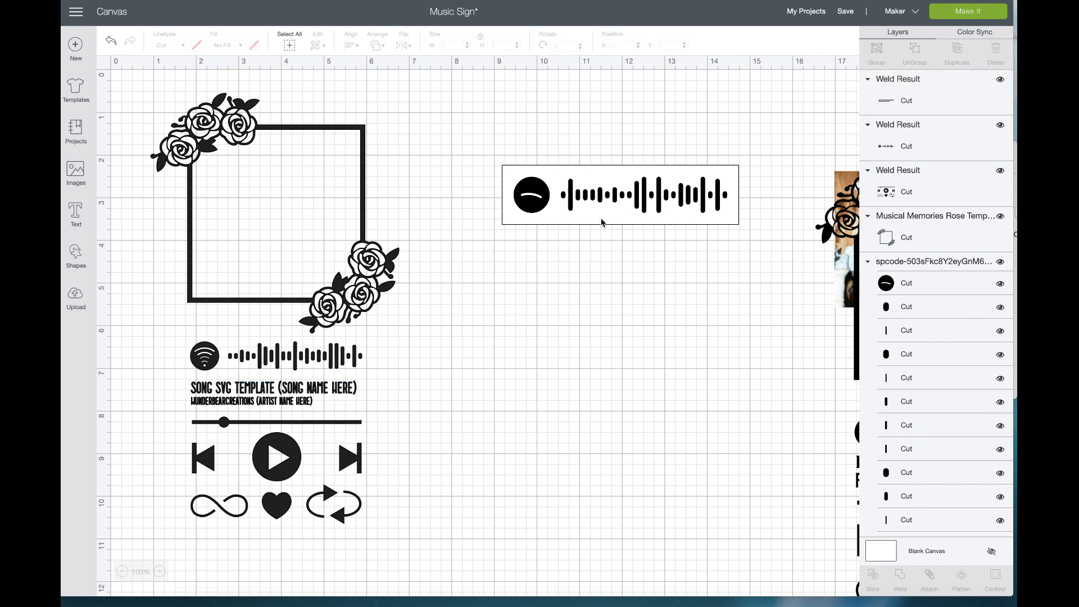
Recolor the welded placeholder sound code and placeholder text dark red.
{"action": "left_click", "coordinate": [602, 223]}
{"action": "left_click", "coordinate": [348, 357]}
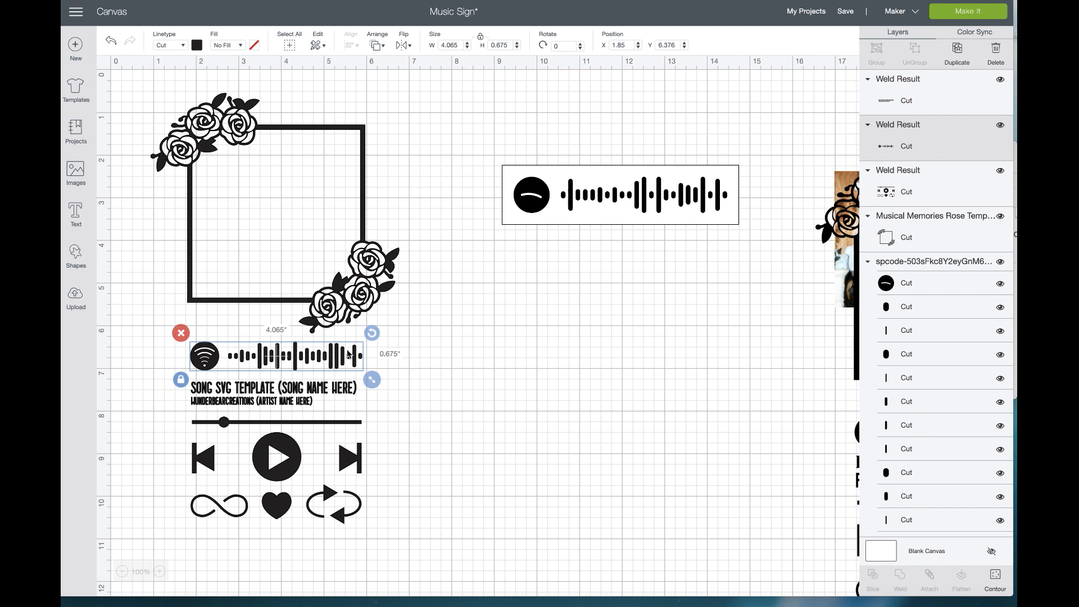
{"action": "left_click", "coordinate": [339, 388], "text": "shift"}
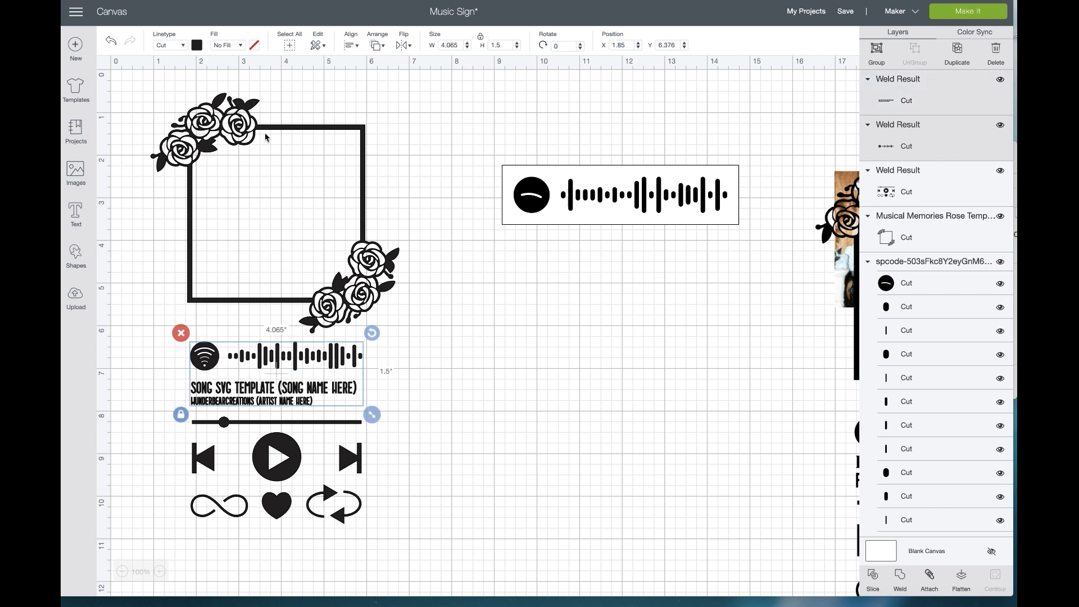
{"action": "left_click", "coordinate": [197, 45]}
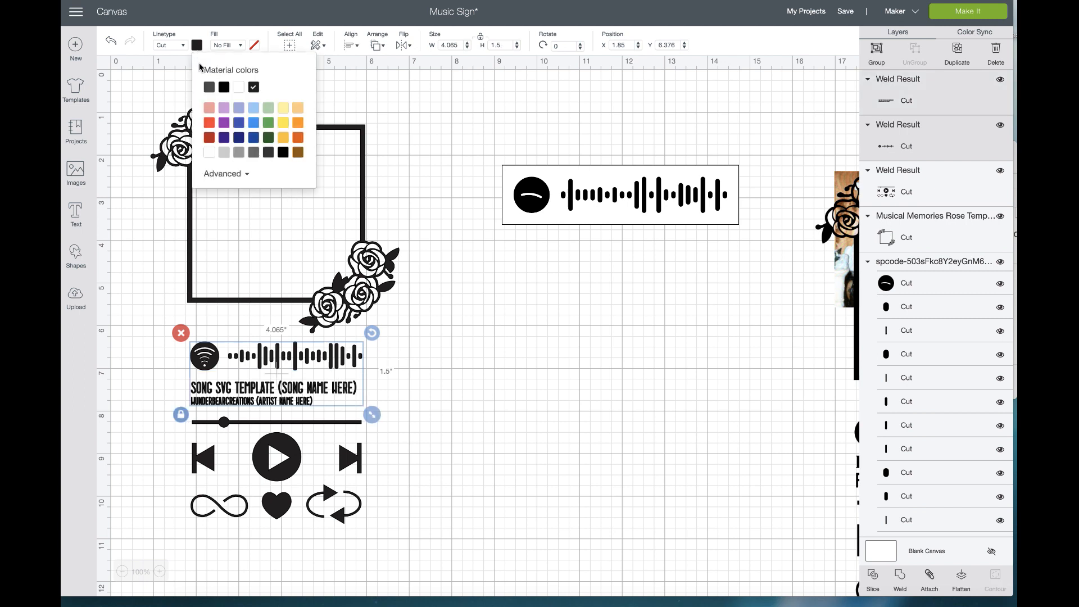
{"action": "left_click", "coordinate": [208, 140]}
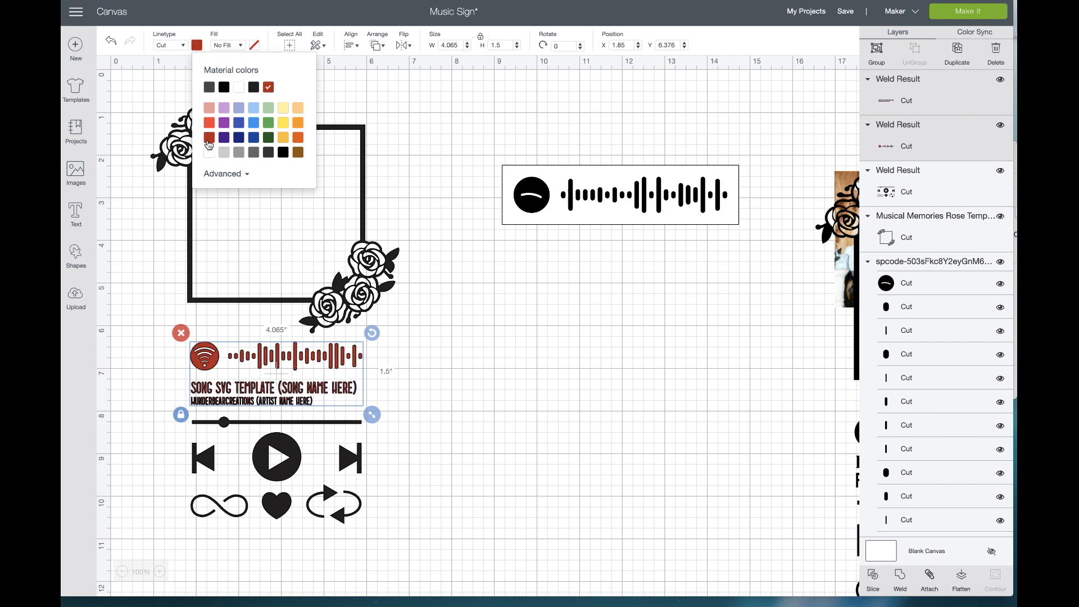
{"action": "left_click", "coordinate": [478, 336]}
Ungroup the uploaded Spotify code and delete its white background rectangle.
{"action": "left_click", "coordinate": [553, 220]}
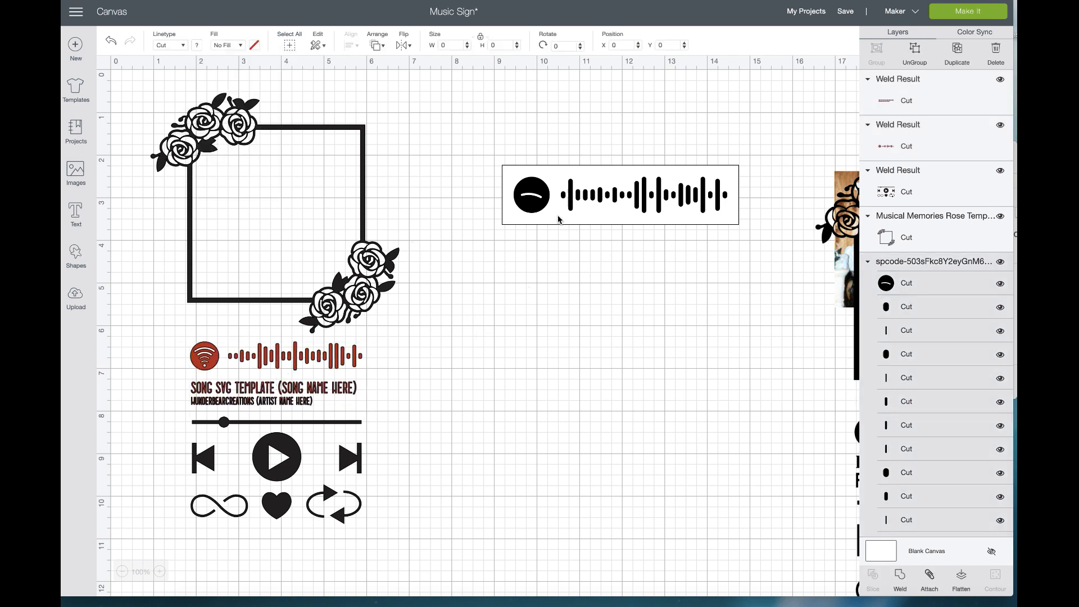
{"action": "scroll", "coordinate": [615, 210], "scroll_direction": "down", "scroll_amount": 2}
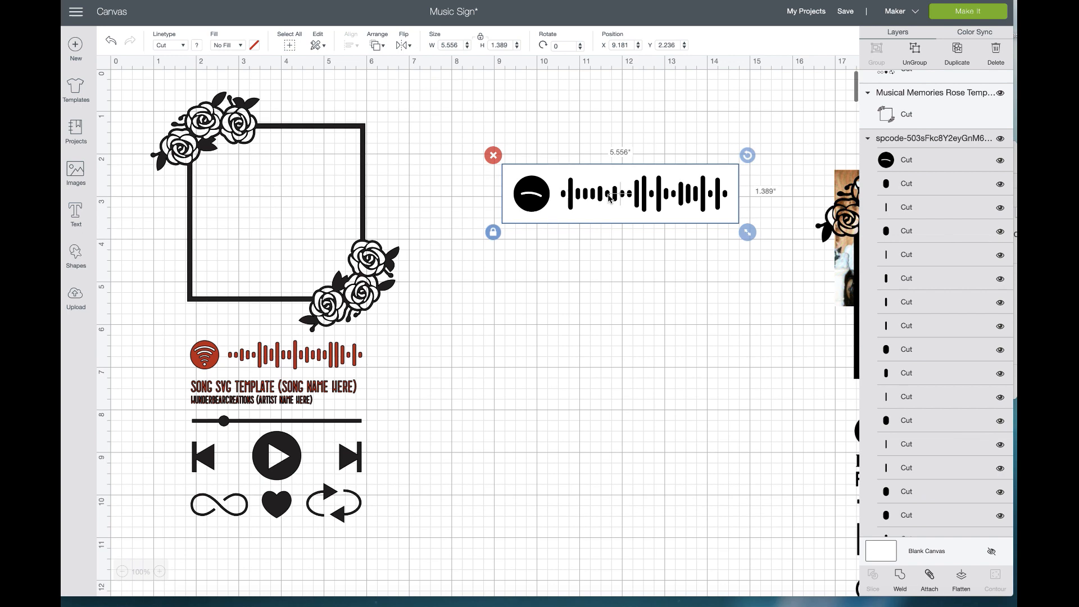
{"action": "left_click", "coordinate": [907, 59]}
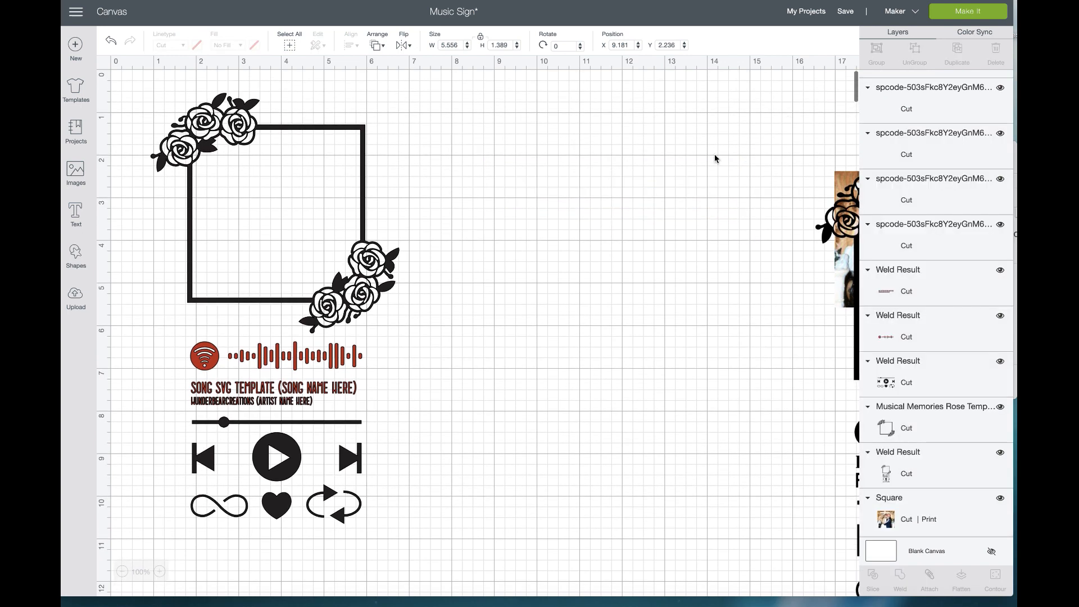
{"action": "left_click", "coordinate": [601, 176]}
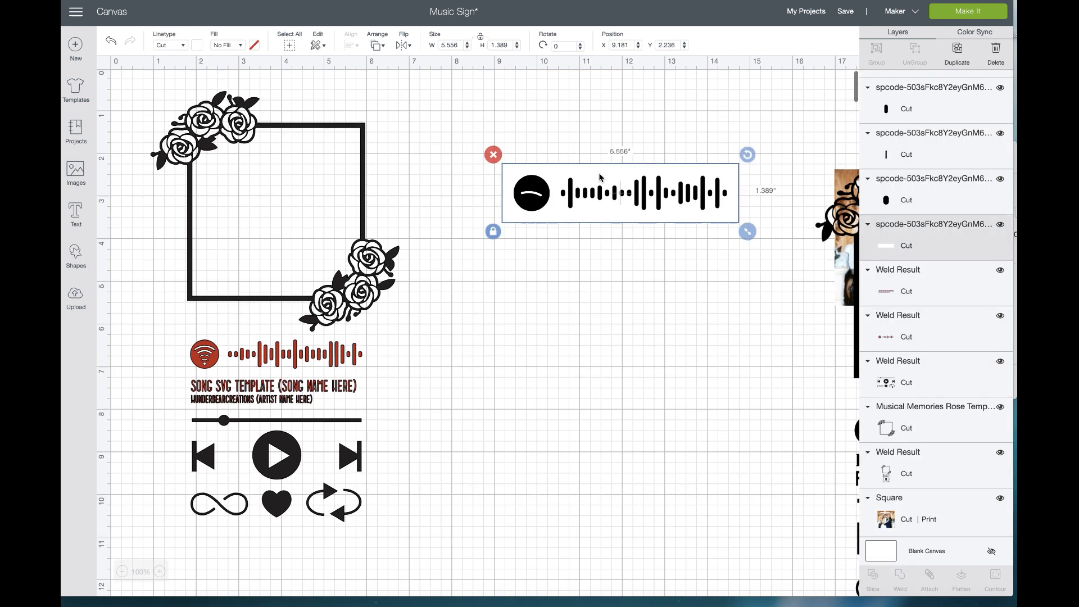
{"action": "scroll", "coordinate": [626, 164], "scroll_direction": "down", "scroll_amount": 1}
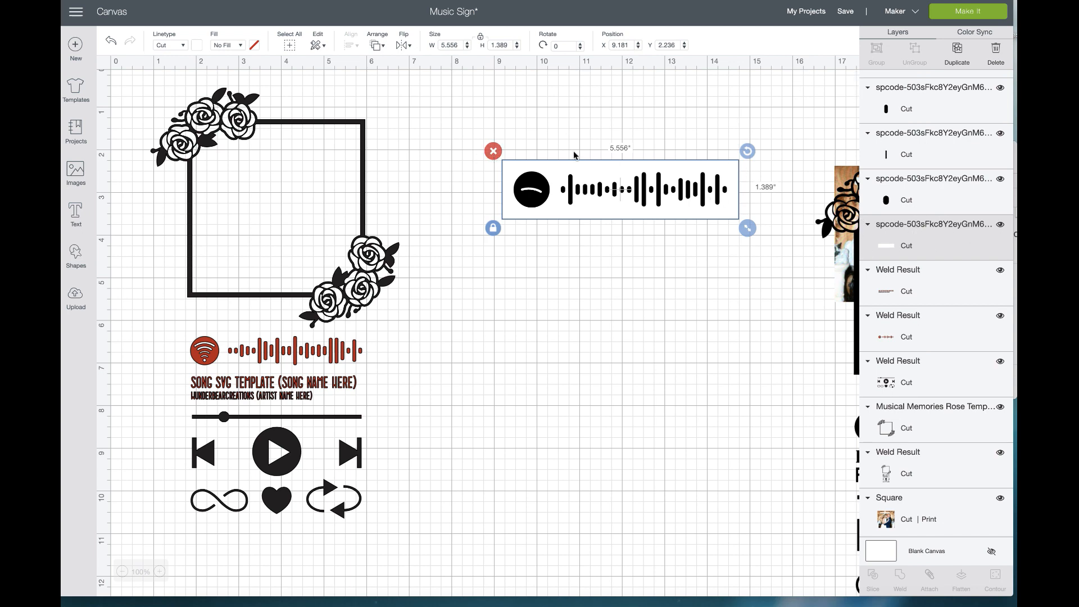
{"action": "scroll", "coordinate": [528, 153], "scroll_direction": "down", "scroll_amount": 1}
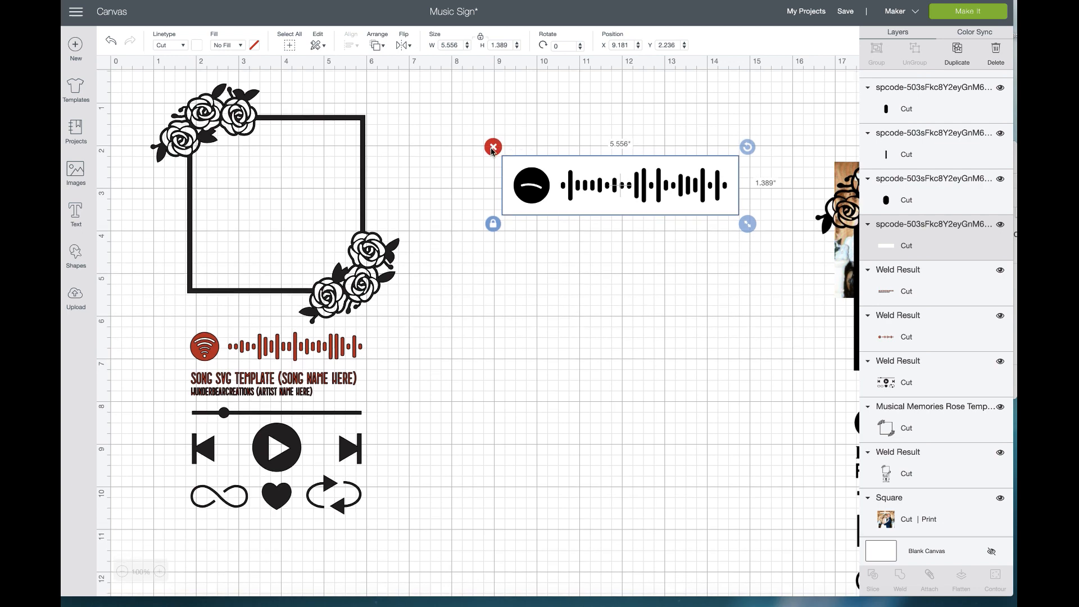
{"action": "left_click", "coordinate": [493, 147]}
Weld the Spotify code's remaining logo and sound bars into a single piece.
{"action": "left_click_drag", "start_coordinate": [488, 145], "coordinate": [760, 237]}
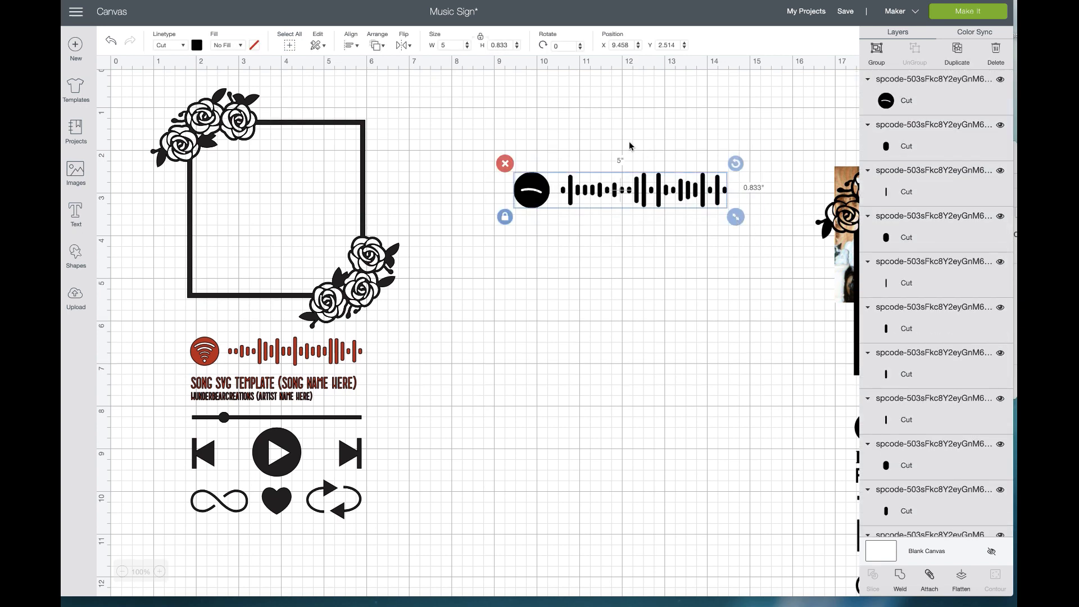
{"action": "scroll", "coordinate": [633, 154], "scroll_direction": "down", "scroll_amount": 1}
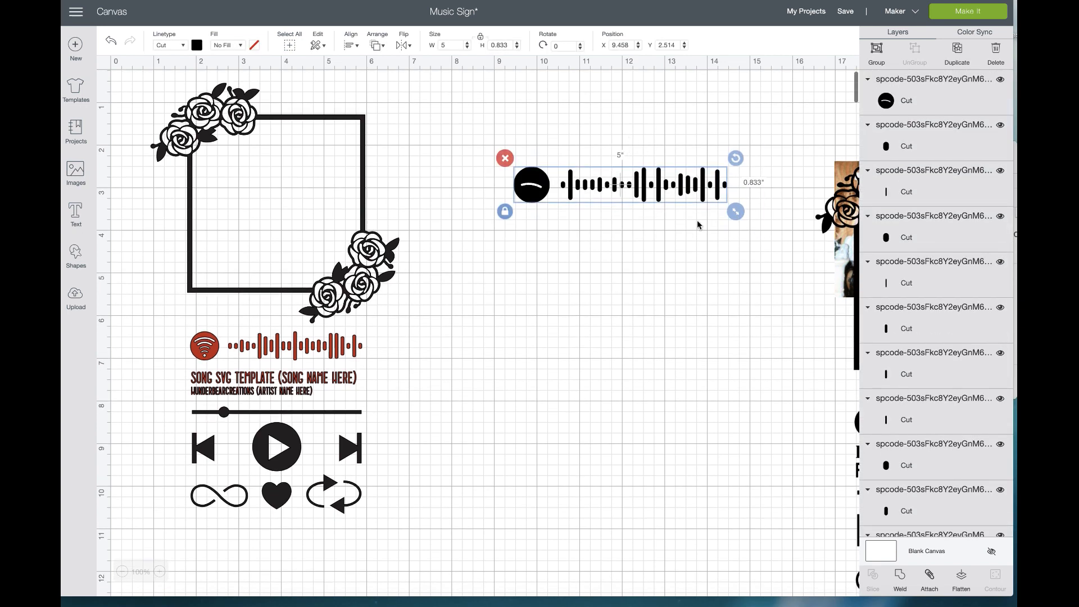
{"action": "scroll", "coordinate": [587, 190], "scroll_direction": "down", "scroll_amount": 1}
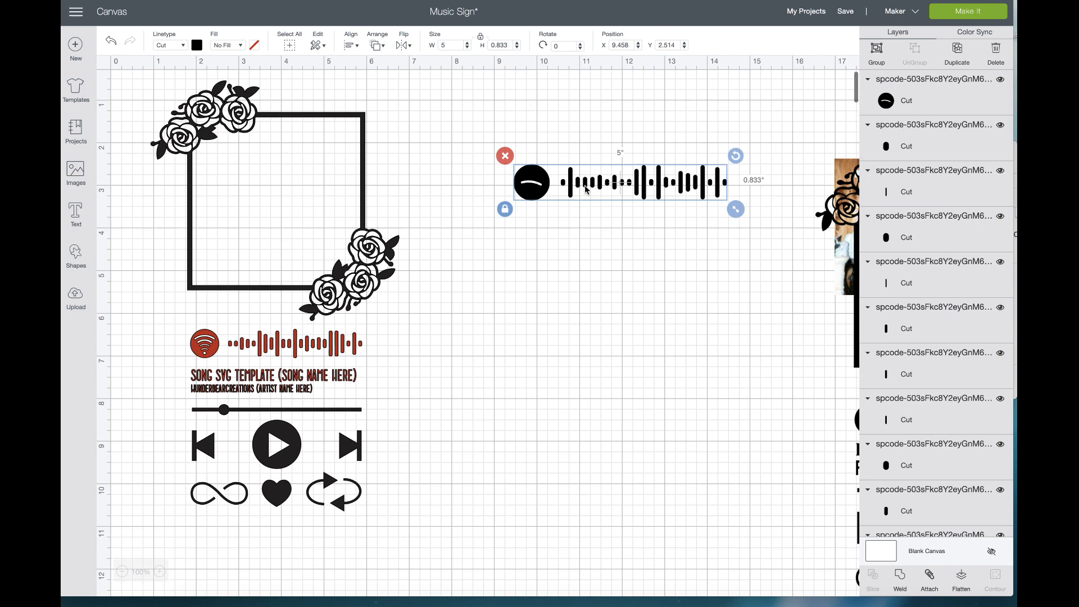
{"action": "scroll", "coordinate": [576, 183], "scroll_direction": "right", "scroll_amount": 1}
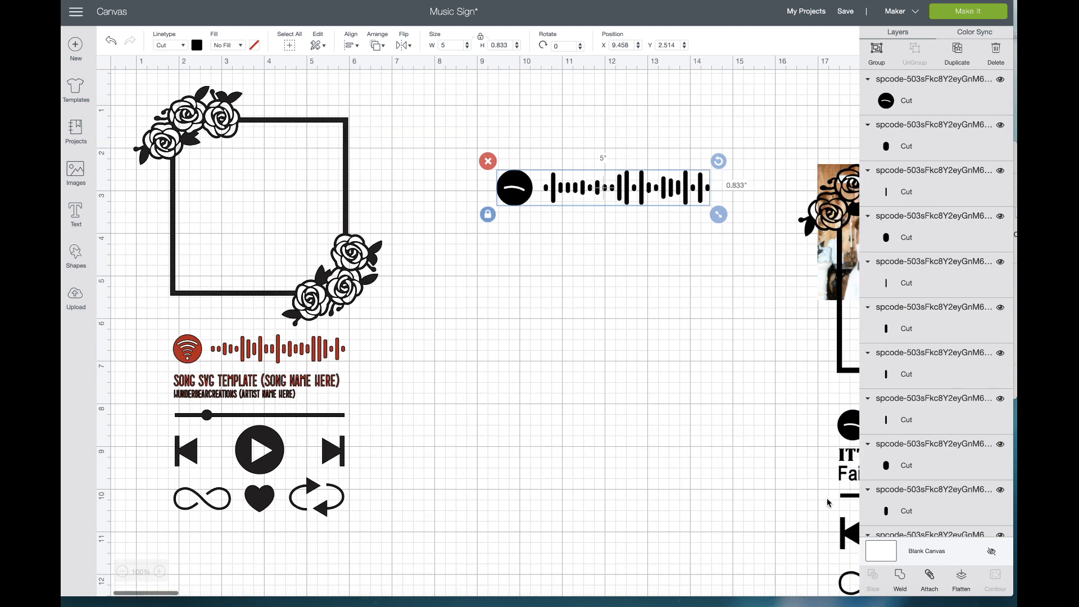
{"action": "left_click", "coordinate": [900, 582]}
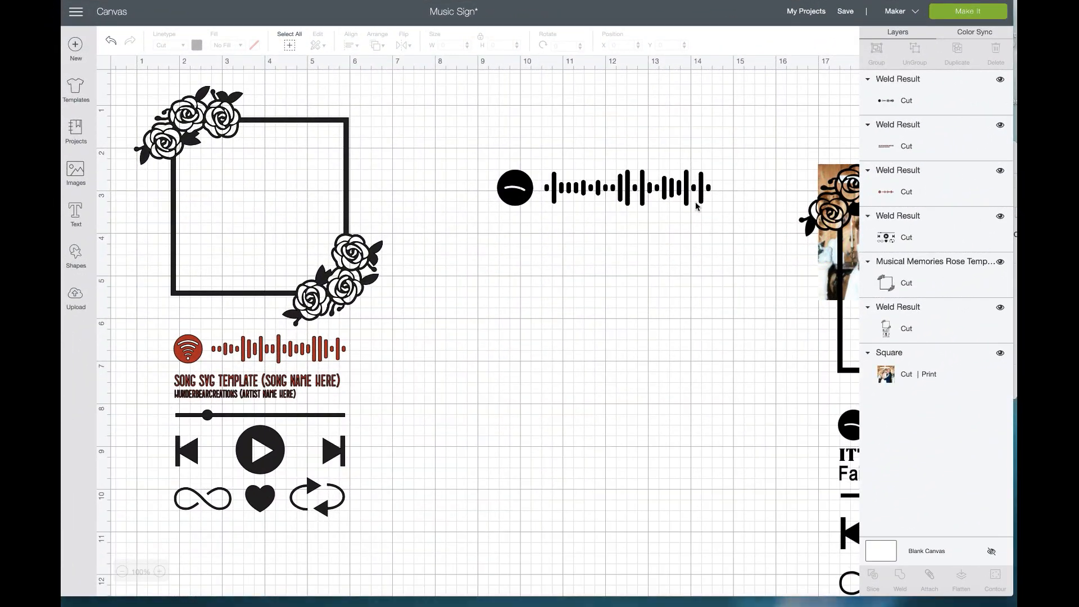
Shrink the welded Spotify code to about 4.056 by 0.676 inches and align it over the red placeholder code.
{"action": "left_click", "coordinate": [603, 188]}
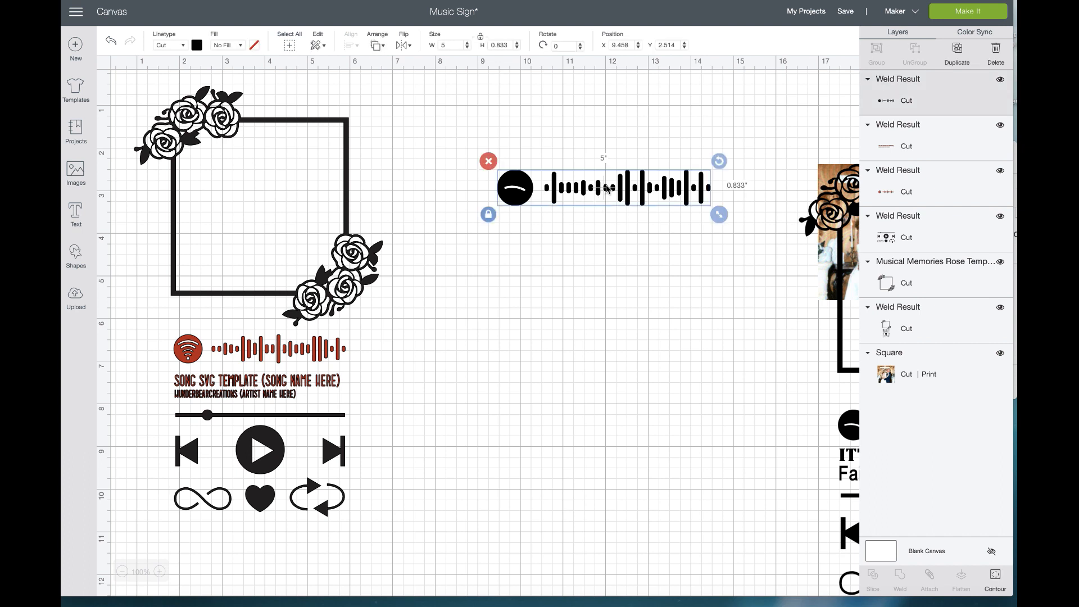
{"action": "left_click_drag", "start_coordinate": [718, 215], "coordinate": [333, 352]}
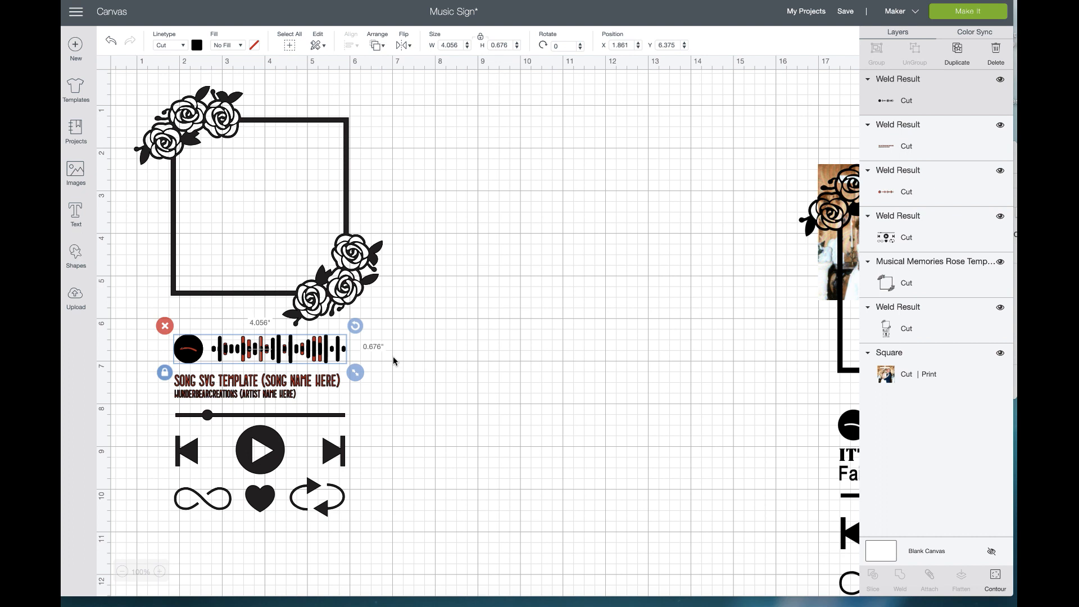
{"action": "left_click_drag", "start_coordinate": [355, 372], "coordinate": [356, 374]}
{"action": "left_click", "coordinate": [423, 356]}
Move the black Spotify code aside to about X 7.944, Y 6.056, and select the red placeholder code.
{"action": "left_click_drag", "start_coordinate": [296, 348], "coordinate": [583, 335]}
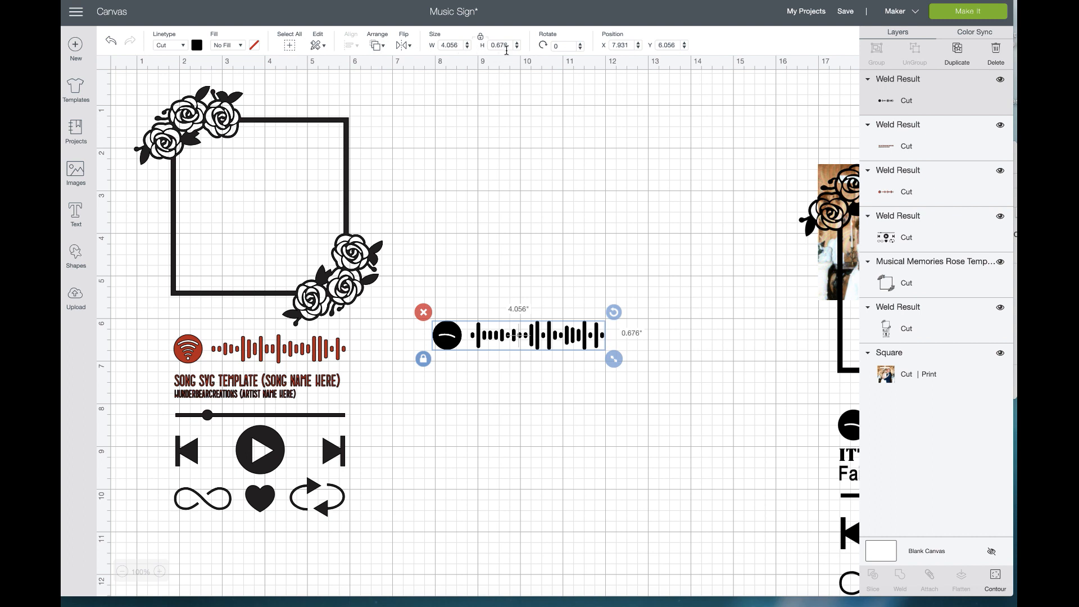
{"action": "left_click_drag", "start_coordinate": [548, 335], "coordinate": [549, 336]}
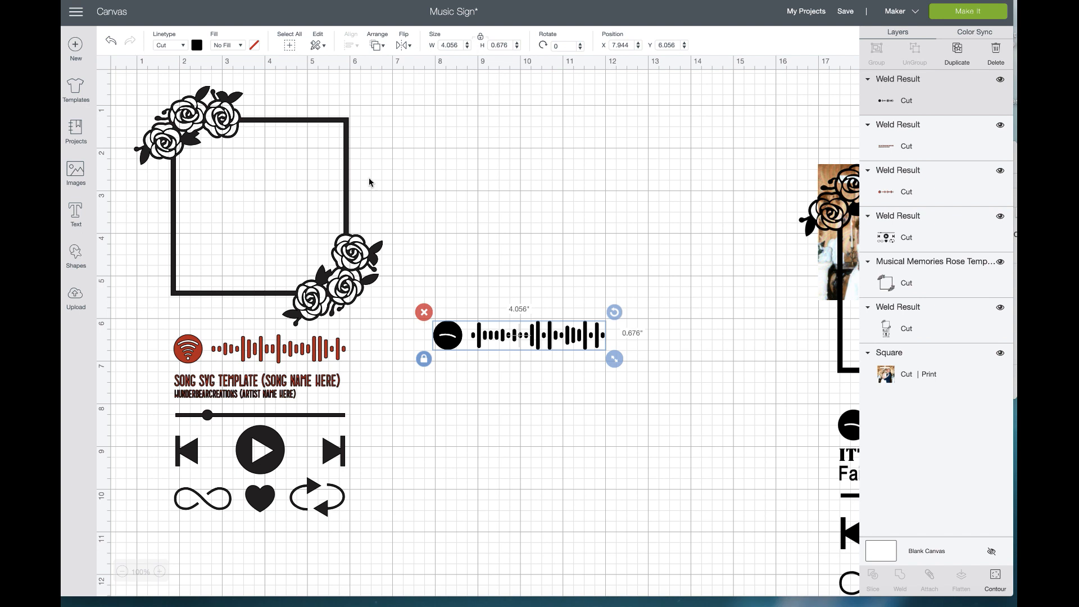
{"action": "left_click", "coordinate": [276, 355]}
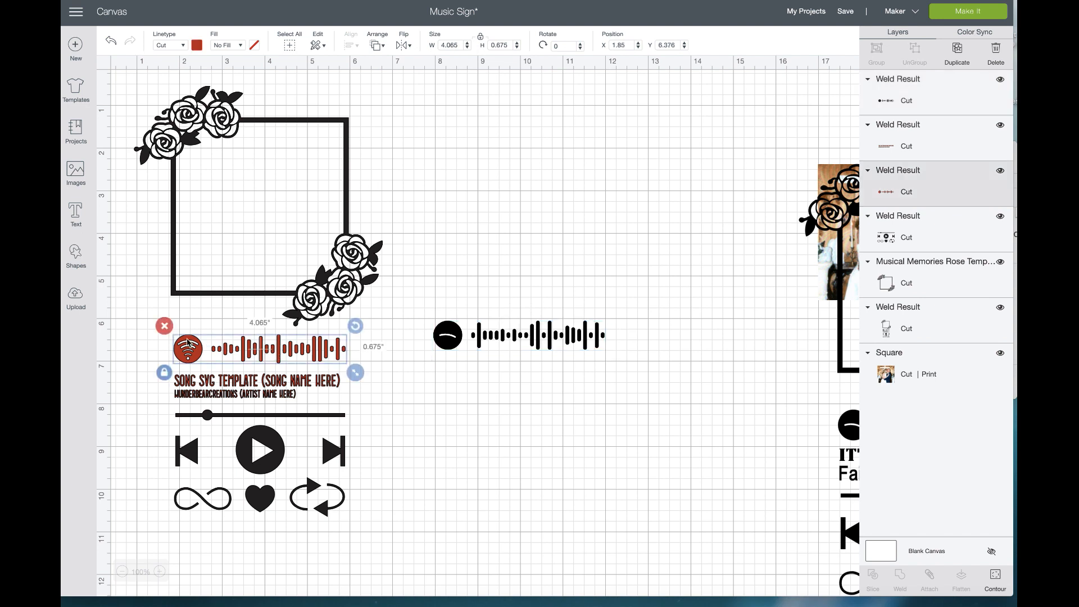
Place the black Spotify code over the red placeholder at about X 1.861, Y 6.375, behind everything, and delete the red placeholder.
{"action": "left_click_drag", "start_coordinate": [449, 342], "coordinate": [188, 353]}
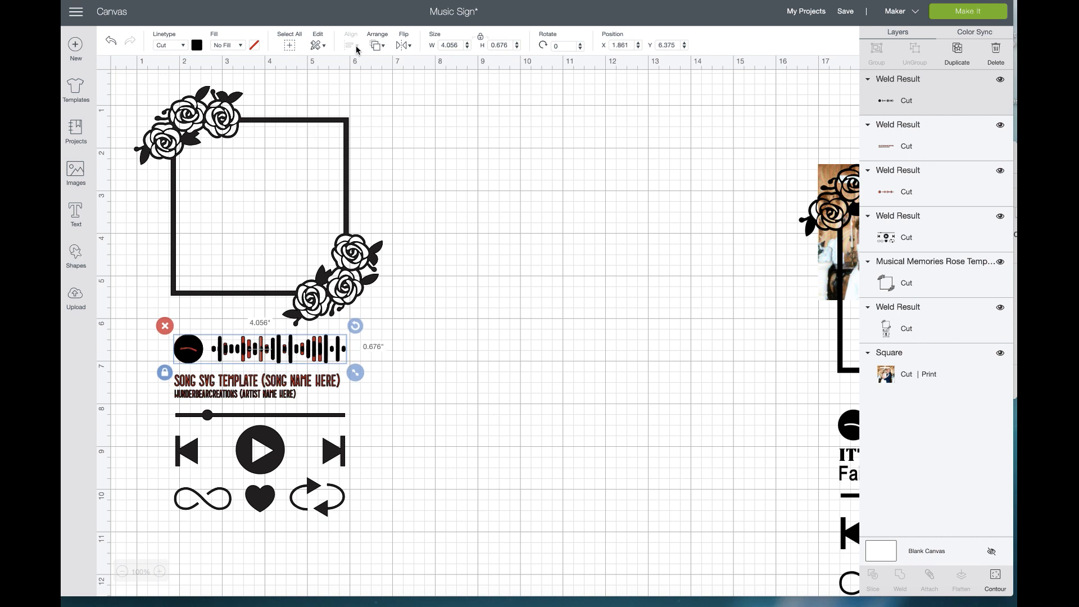
{"action": "left_click", "coordinate": [376, 45]}
{"action": "left_click", "coordinate": [395, 67]}
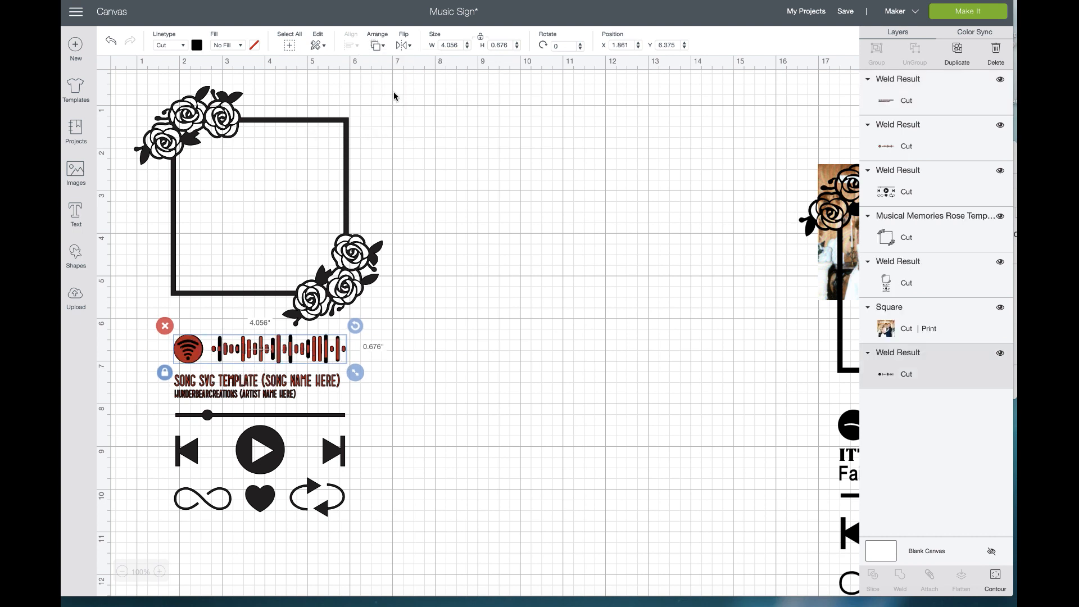
{"action": "left_click", "coordinate": [193, 353]}
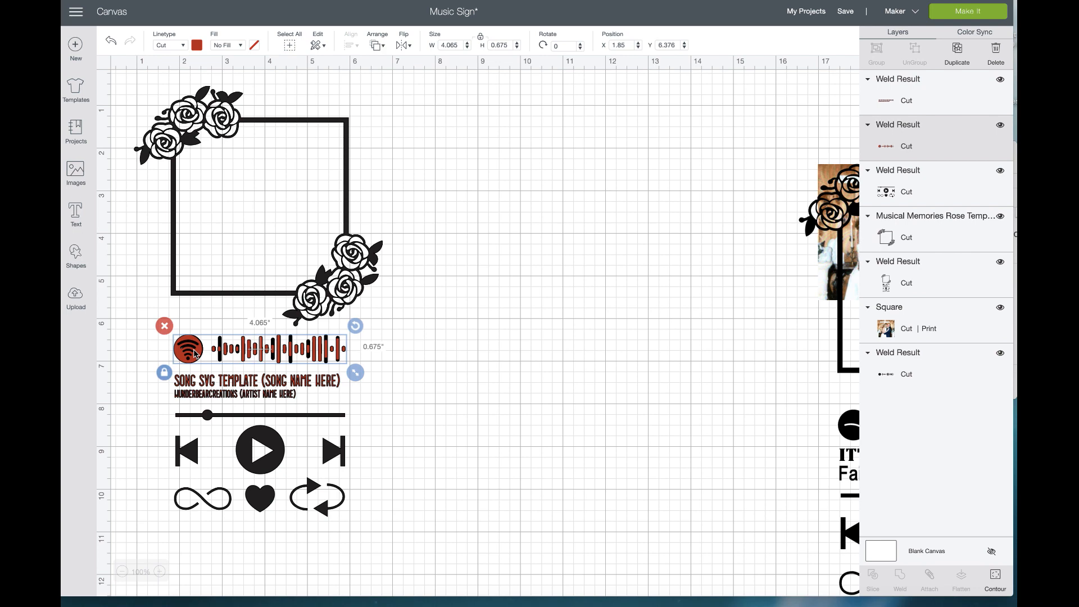
{"action": "left_click", "coordinate": [165, 327]}
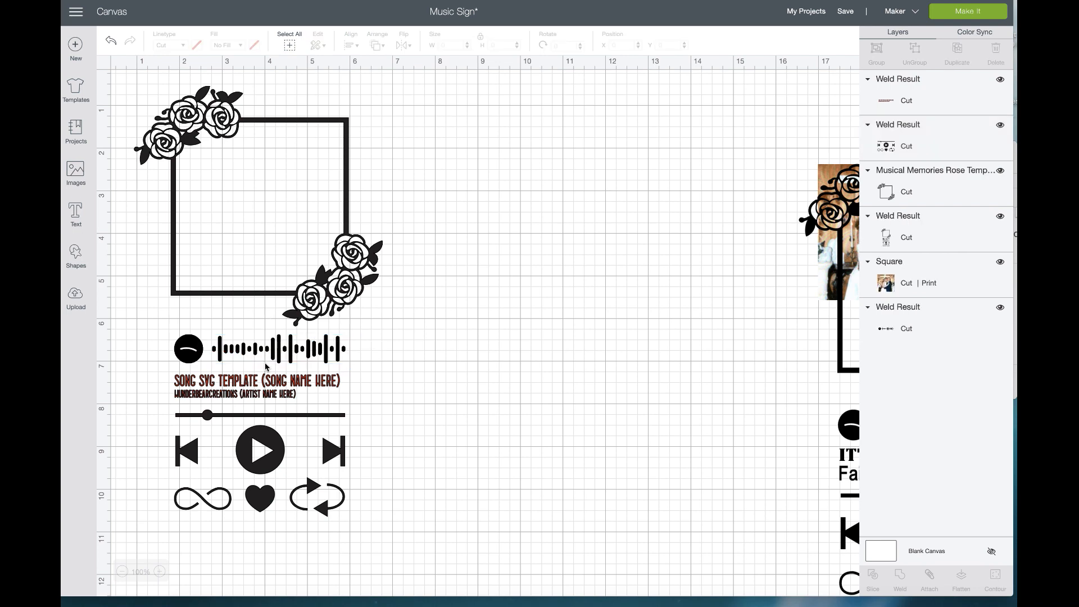
Center the Spotify code horizontally with the rose frame, weld them together and nudge the piece to about X 0.96, Y 0.424.
{"action": "left_click", "coordinate": [339, 352]}
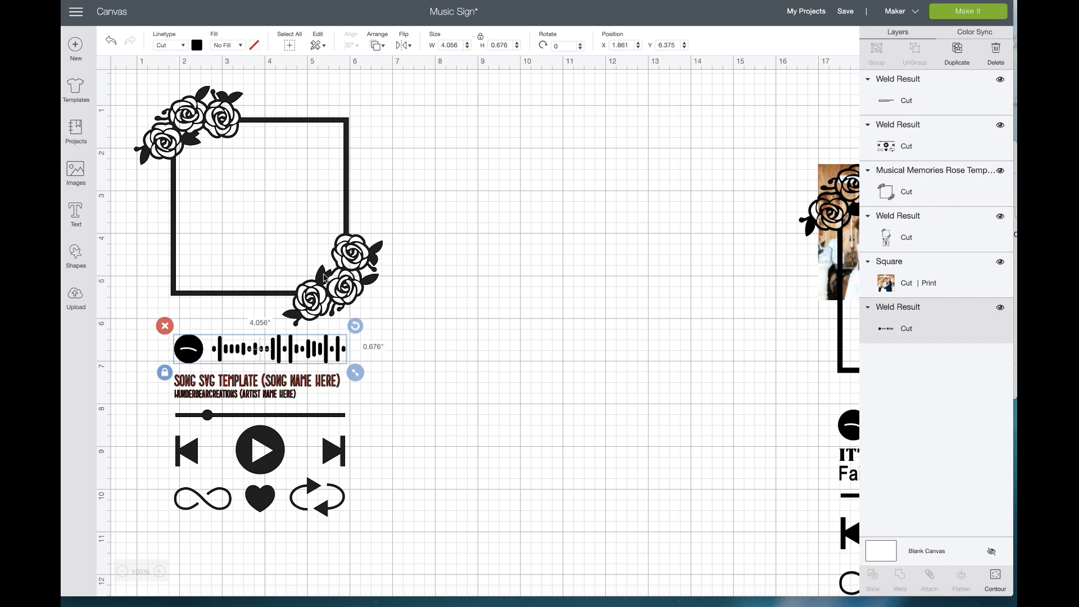
{"action": "left_click", "coordinate": [346, 262], "text": "shift"}
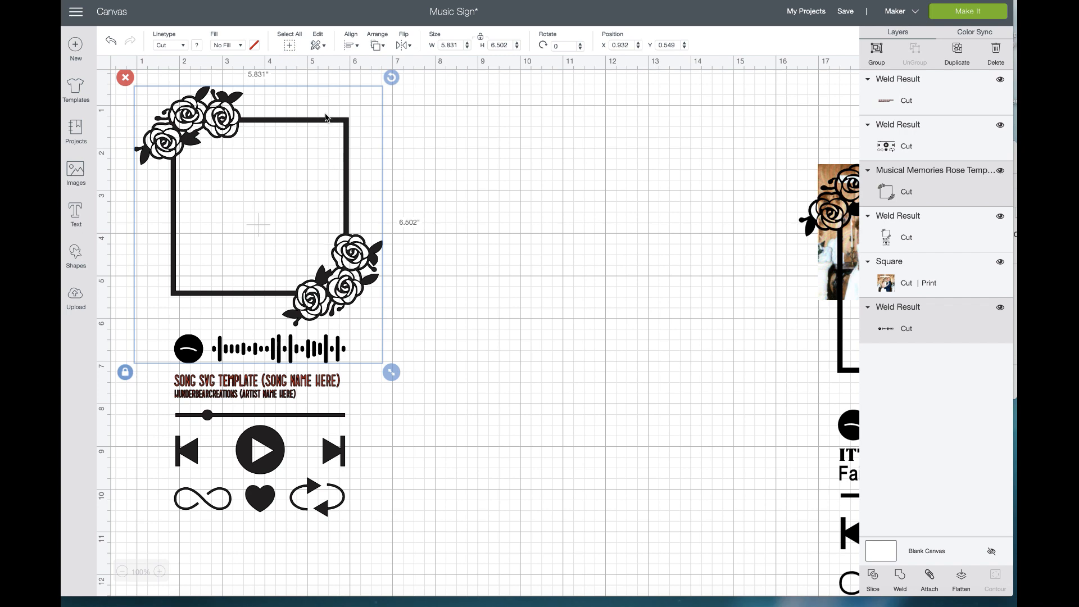
{"action": "left_click", "coordinate": [351, 45]}
{"action": "left_click", "coordinate": [387, 99]}
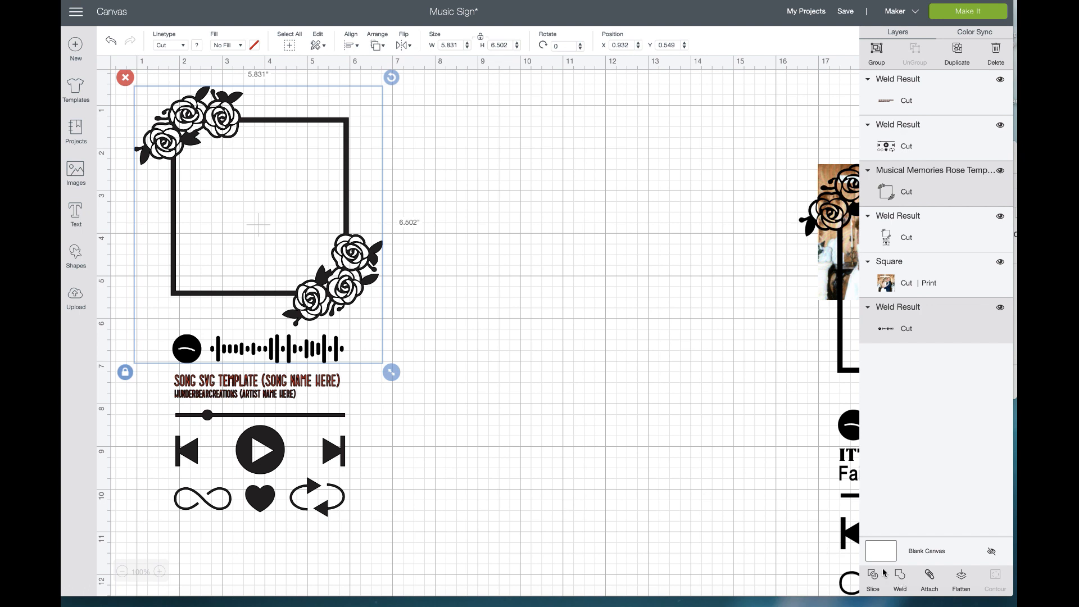
{"action": "left_click", "coordinate": [900, 575]}
{"action": "left_click", "coordinate": [514, 384]}
{"action": "left_click_drag", "start_coordinate": [325, 291], "coordinate": [330, 293]}
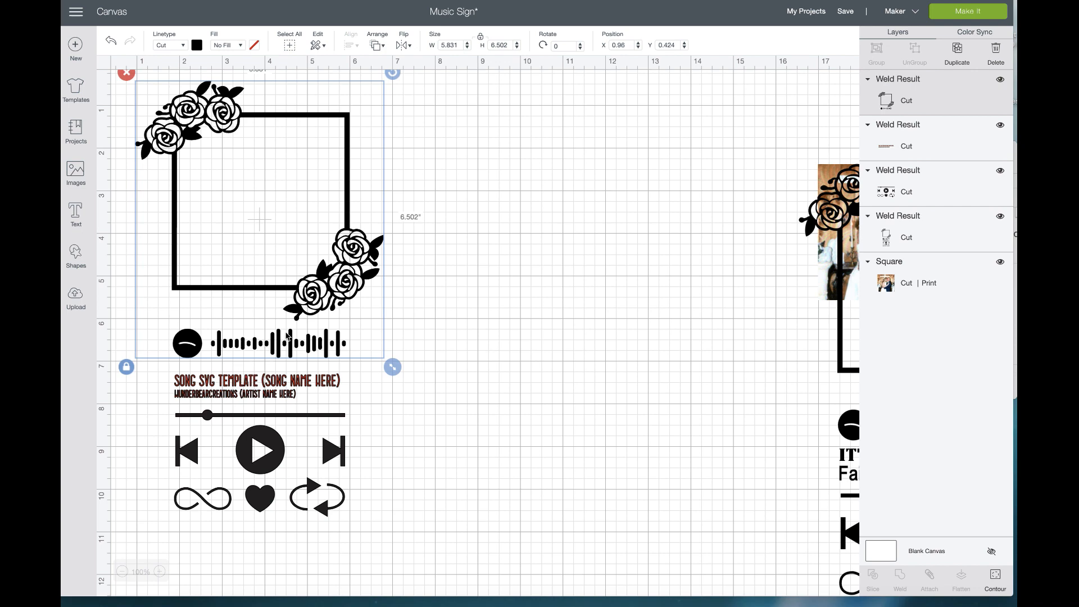
Move the finished example sign off the photo to about X 11.474, Y 2.438, beside the template.
{"action": "left_click", "coordinate": [279, 416]}
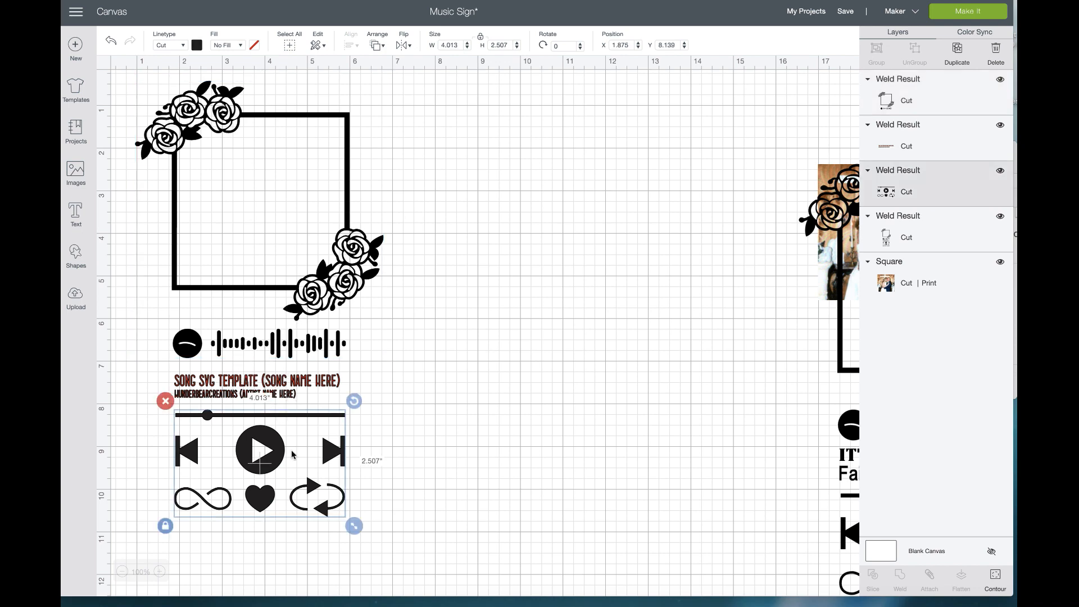
{"action": "left_click", "coordinate": [292, 387]}
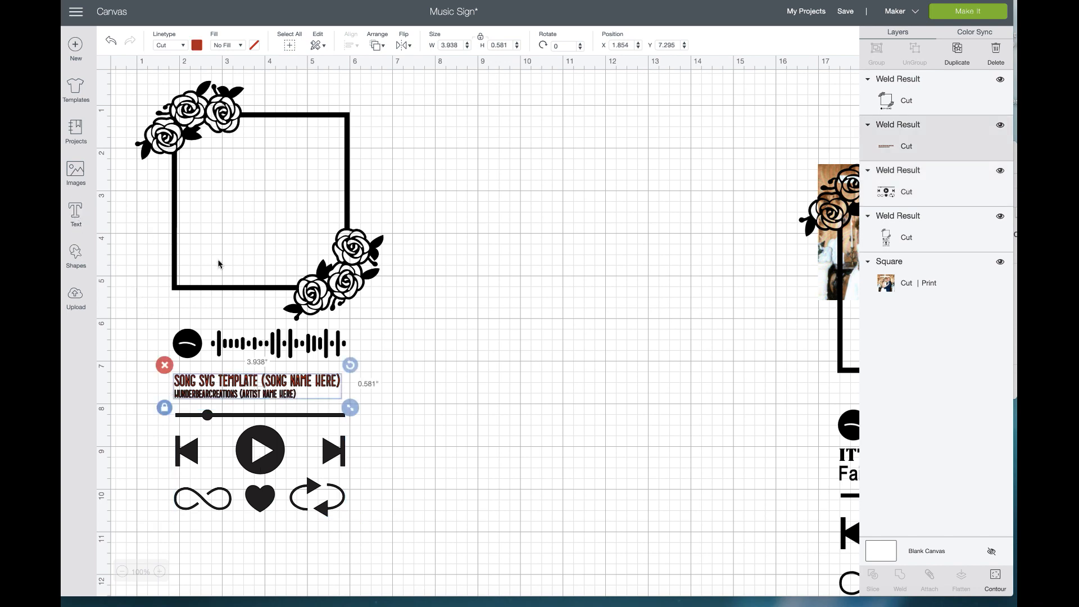
{"action": "left_click_drag", "start_coordinate": [842, 323], "coordinate": [625, 337]}
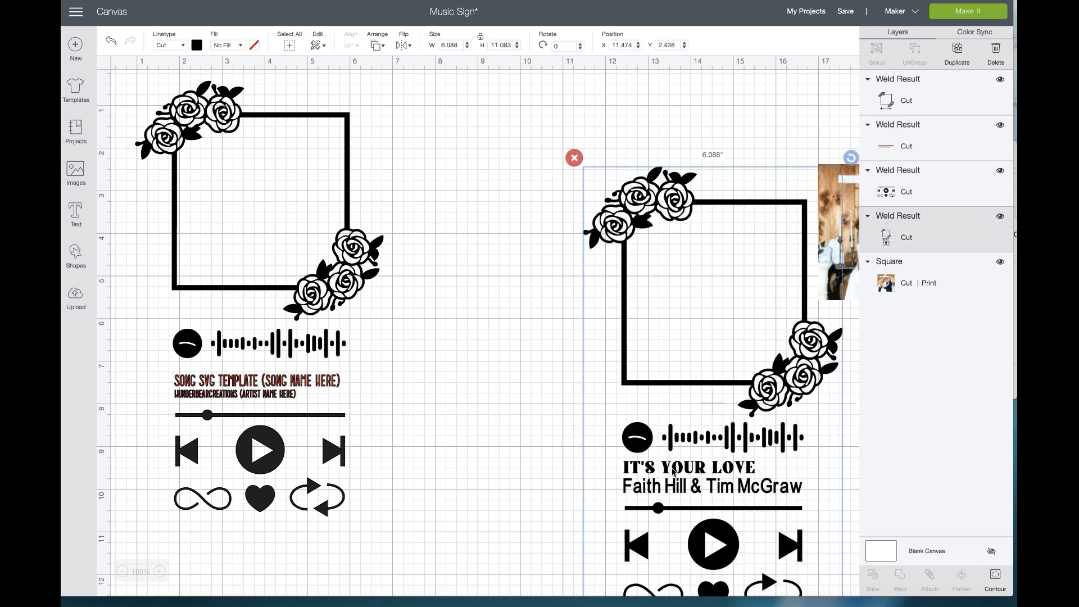
Examine the finished example sign's image info for the fonts used and review its text lines down to the lower edge.
{"action": "right_click", "coordinate": [883, 243]}
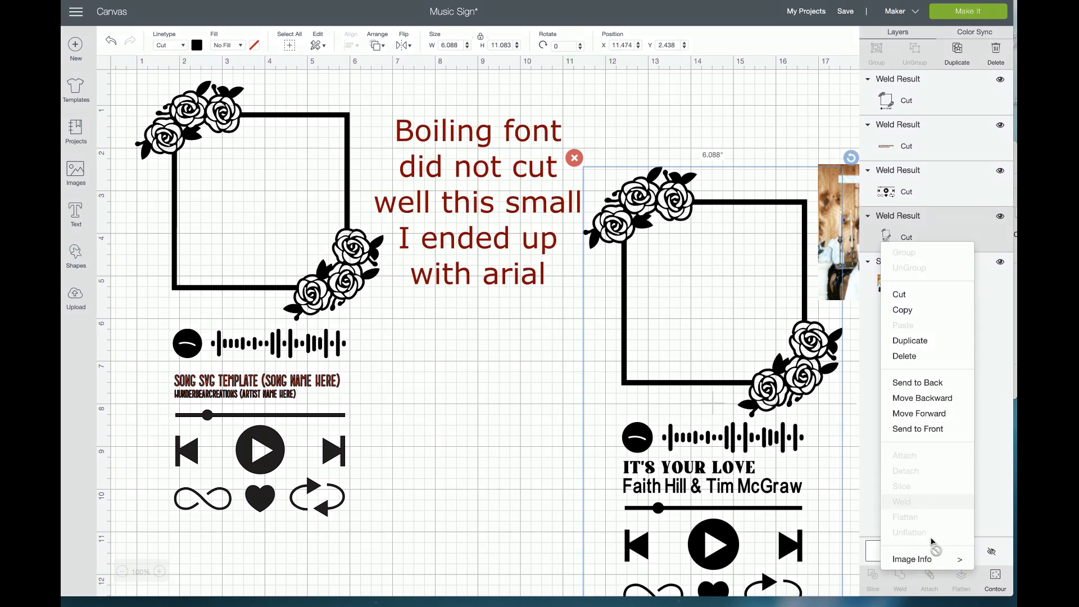
{"action": "mouse_move", "coordinate": [934, 560]}
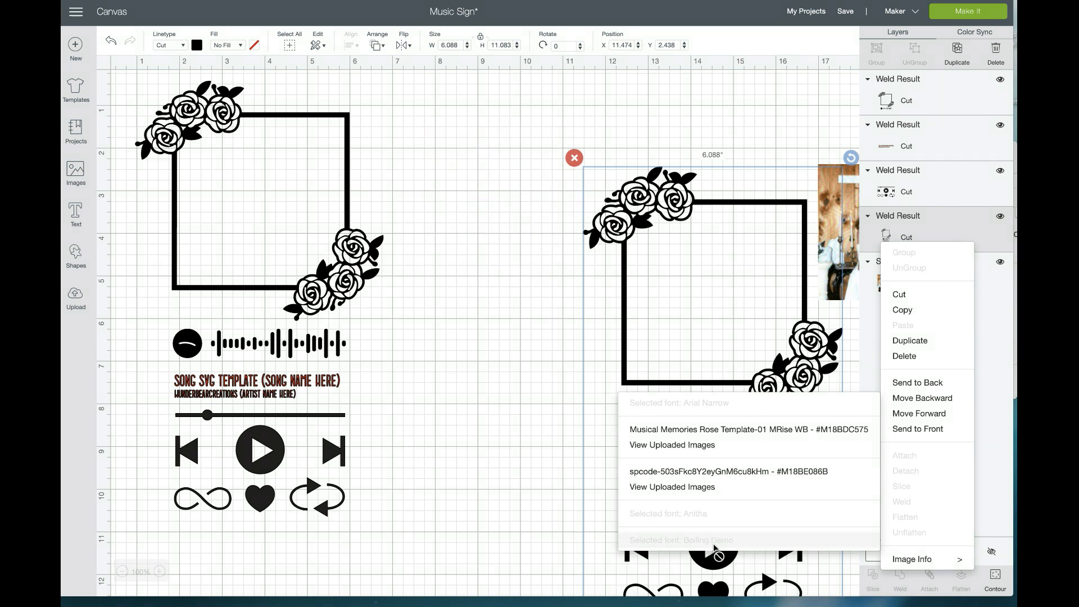
{"action": "left_click", "coordinate": [549, 465]}
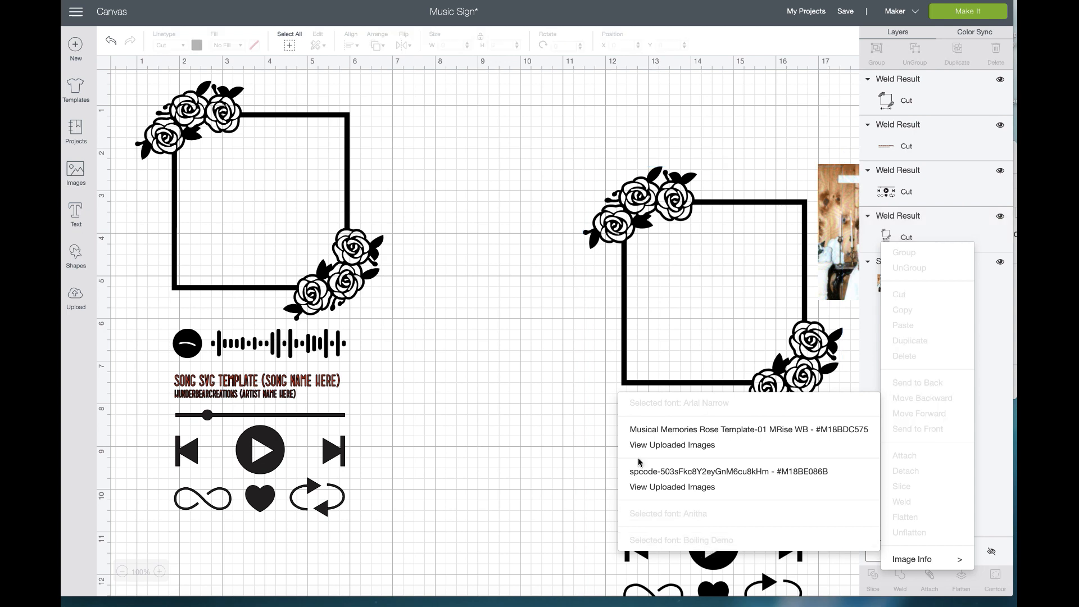
{"action": "scroll", "coordinate": [680, 496], "scroll_direction": "down", "scroll_amount": 1}
{"action": "left_click", "coordinate": [681, 490]}
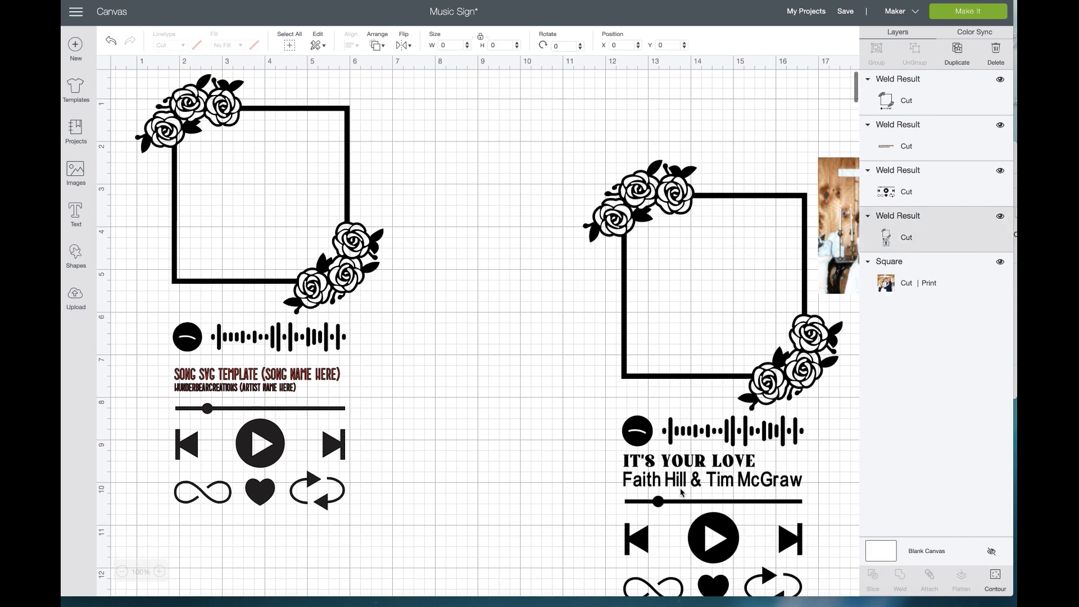
{"action": "left_click", "coordinate": [906, 241]}
{"action": "left_click", "coordinate": [905, 239]}
{"action": "left_click", "coordinate": [904, 239]}
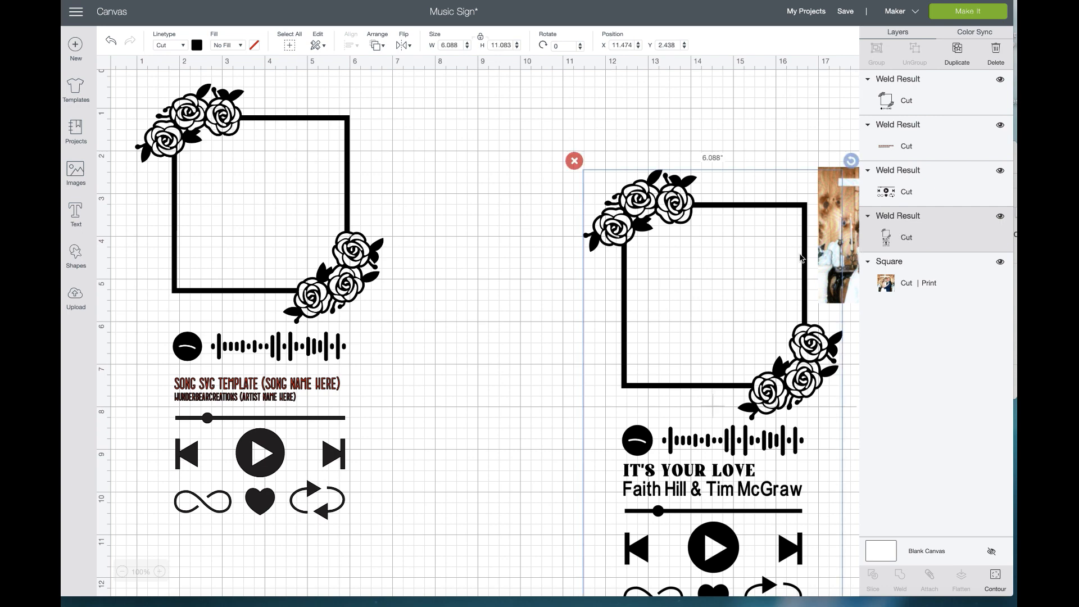
{"action": "scroll", "coordinate": [787, 264], "scroll_direction": "down", "scroll_amount": 3}
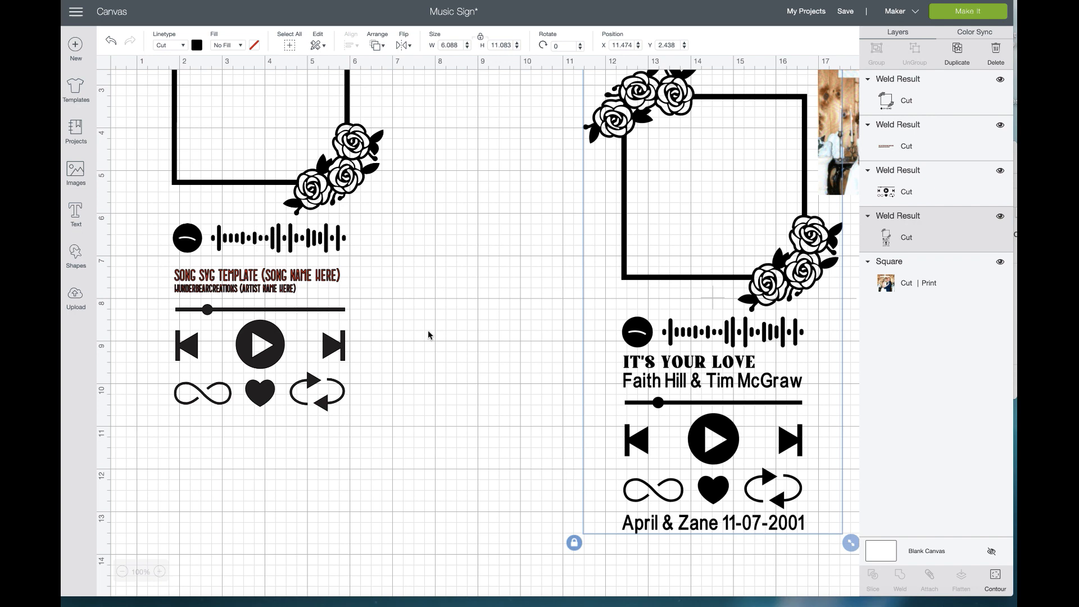
{"action": "scroll", "coordinate": [425, 322], "scroll_direction": "up", "scroll_amount": 3}
{"action": "left_click", "coordinate": [440, 313]}
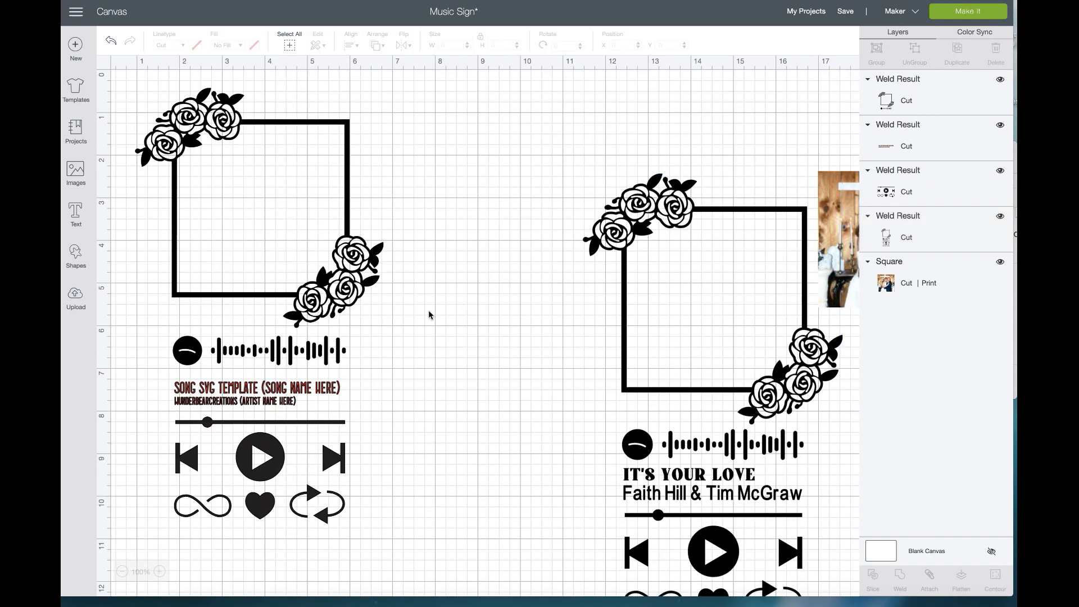
Select the rose frame with code, the placeholder text and the player controls, center them horizontally and weld them into one piece.
{"action": "left_click", "coordinate": [278, 394]}
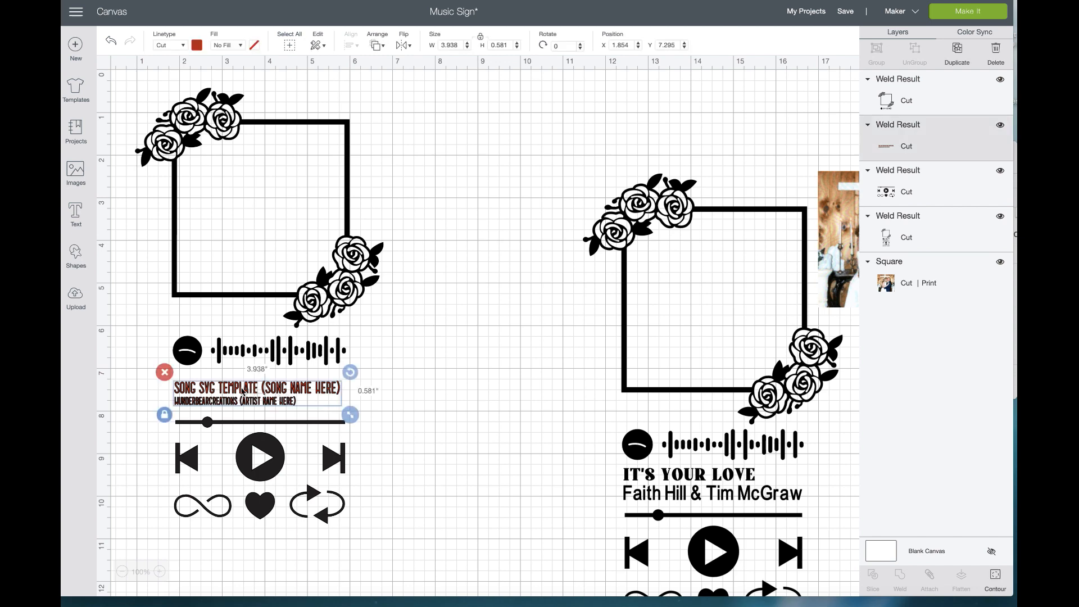
{"action": "left_click", "coordinate": [388, 433]}
{"action": "left_click_drag", "start_coordinate": [386, 526], "coordinate": [177, 160]}
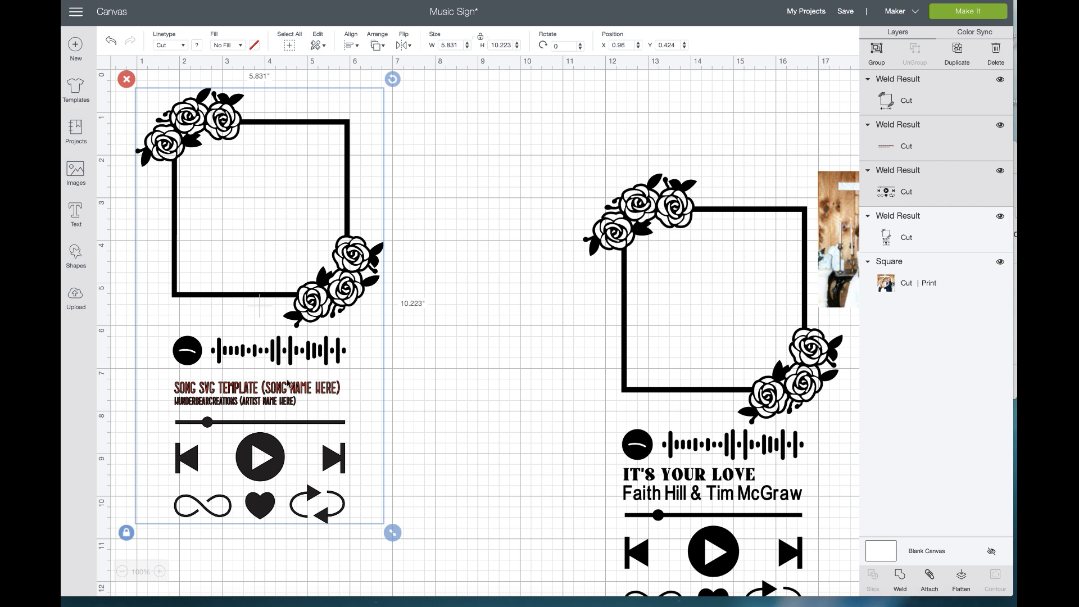
{"action": "left_click", "coordinate": [351, 47]}
{"action": "left_click", "coordinate": [388, 97]}
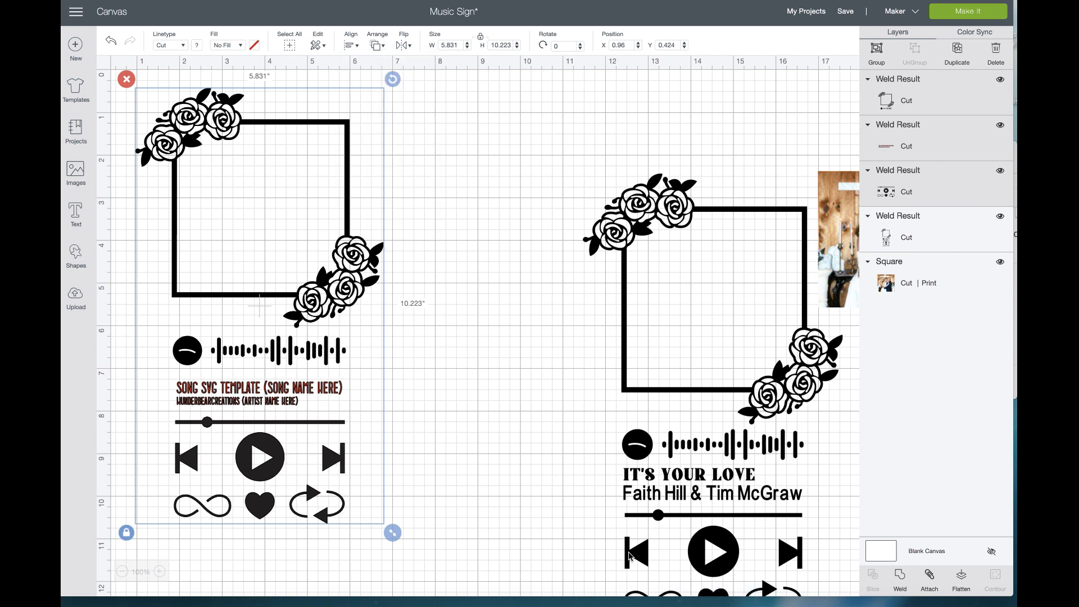
{"action": "left_click", "coordinate": [899, 574]}
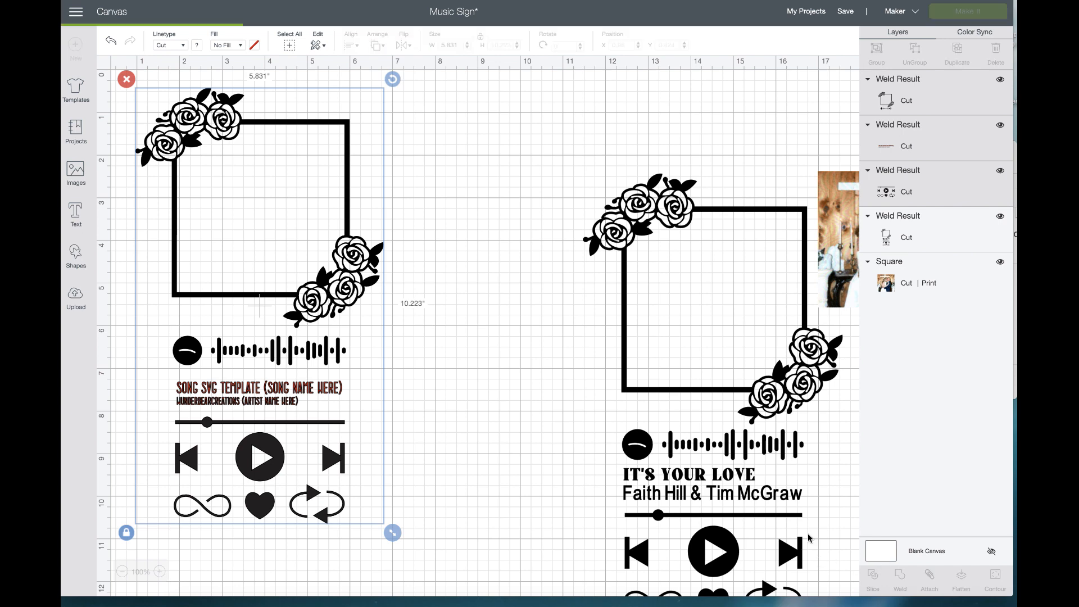
Shift both welded signs slightly and bring the wedding photo square between them at about X 7.778, Y 1.486.
{"action": "left_click_drag", "start_coordinate": [223, 396], "coordinate": [241, 384]}
{"action": "left_click_drag", "start_coordinate": [780, 244], "coordinate": [787, 299]}
{"action": "left_click_drag", "start_coordinate": [843, 192], "coordinate": [421, 154]}
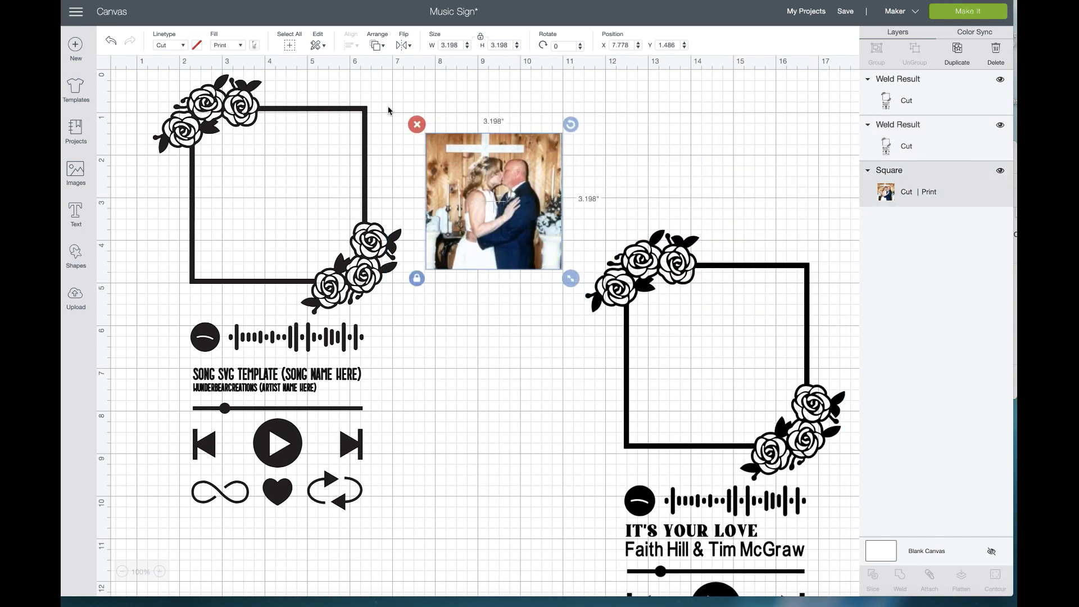
Duplicate the wedding photo square and move the copy aside to about X 15.194, Y 1.625.
{"action": "left_click", "coordinate": [239, 49]}
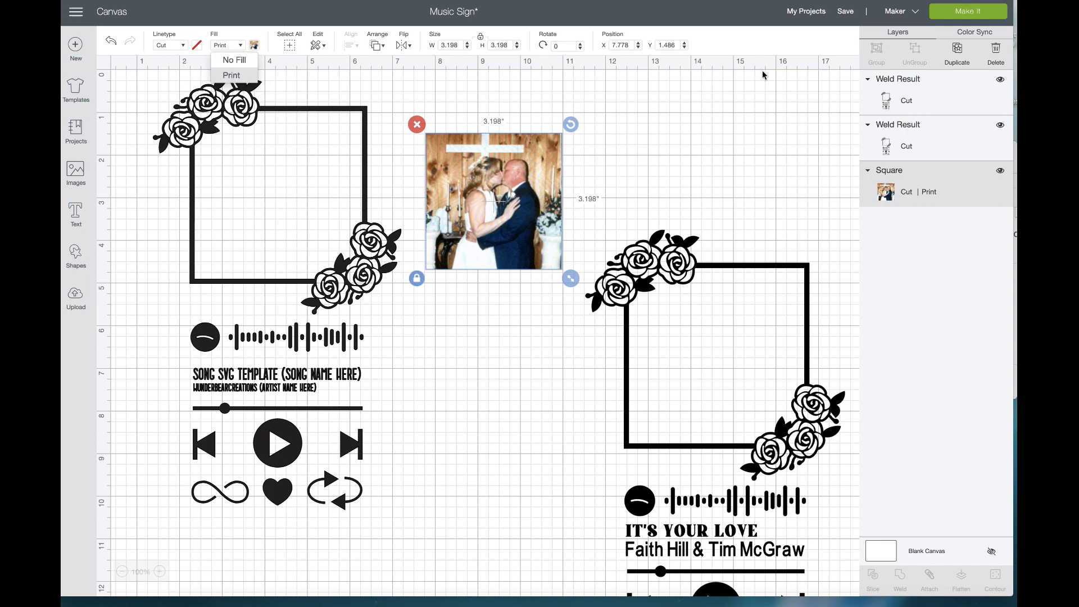
{"action": "left_click", "coordinate": [957, 53]}
{"action": "left_click_drag", "start_coordinate": [507, 204], "coordinate": [804, 189]}
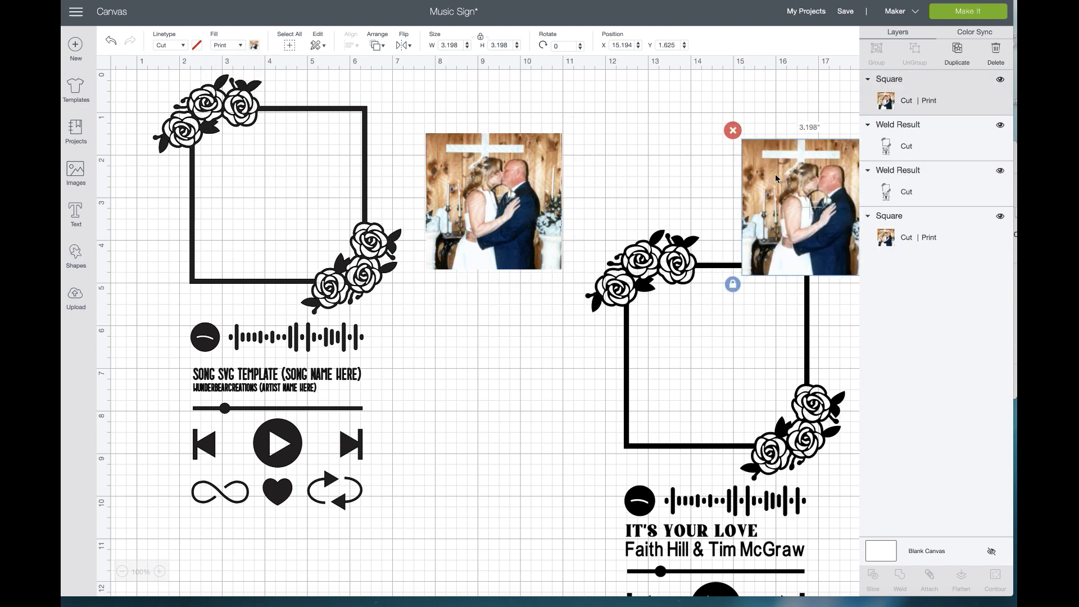
Set the original photo square's fill to No Fill.
{"action": "left_click", "coordinate": [485, 171]}
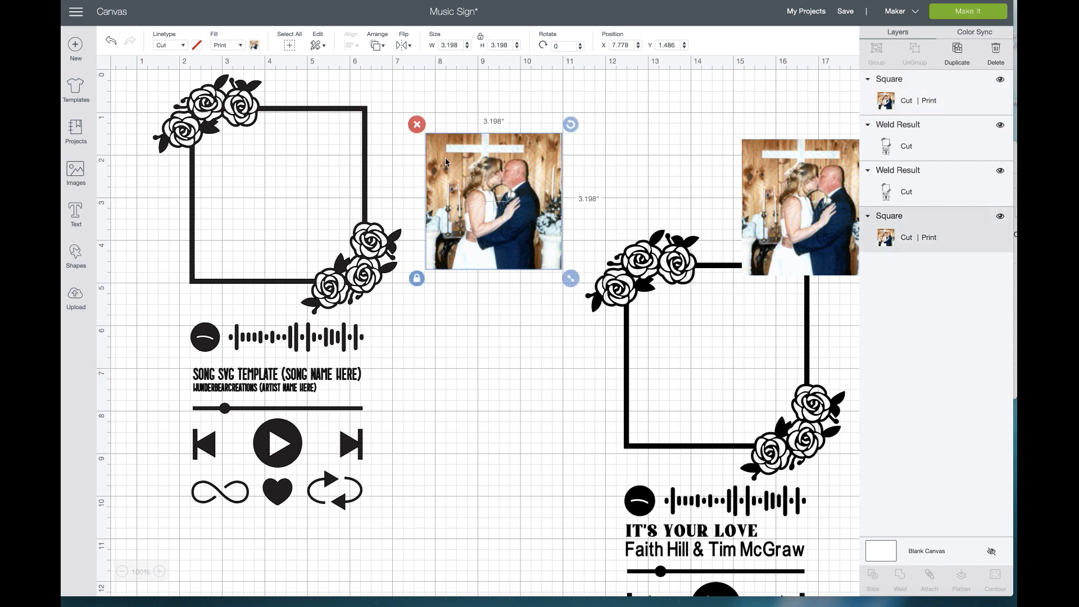
{"action": "left_click", "coordinate": [254, 45]}
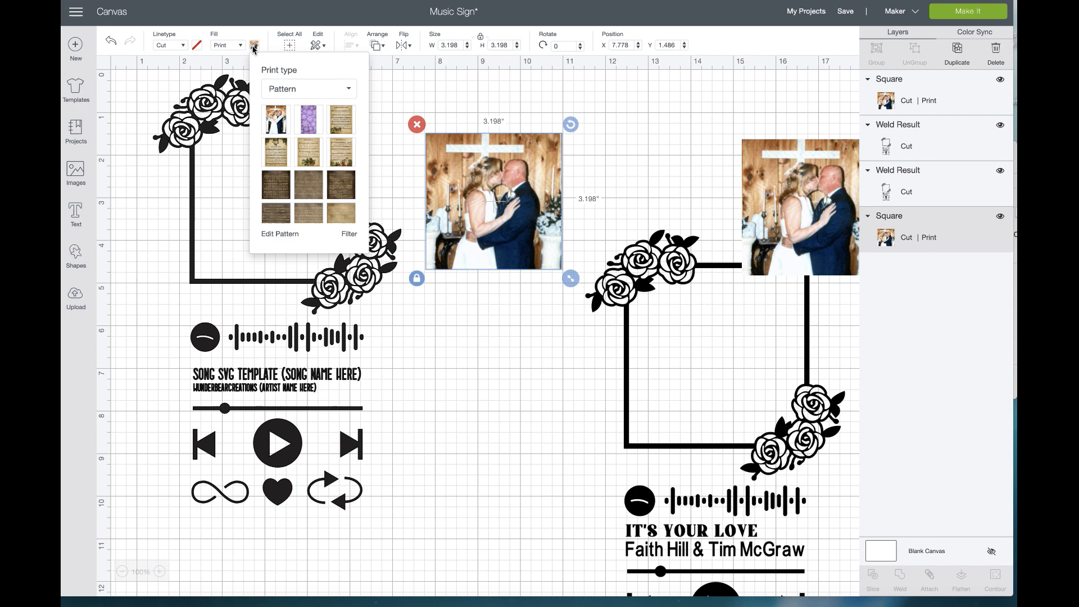
{"action": "left_click", "coordinate": [241, 47]}
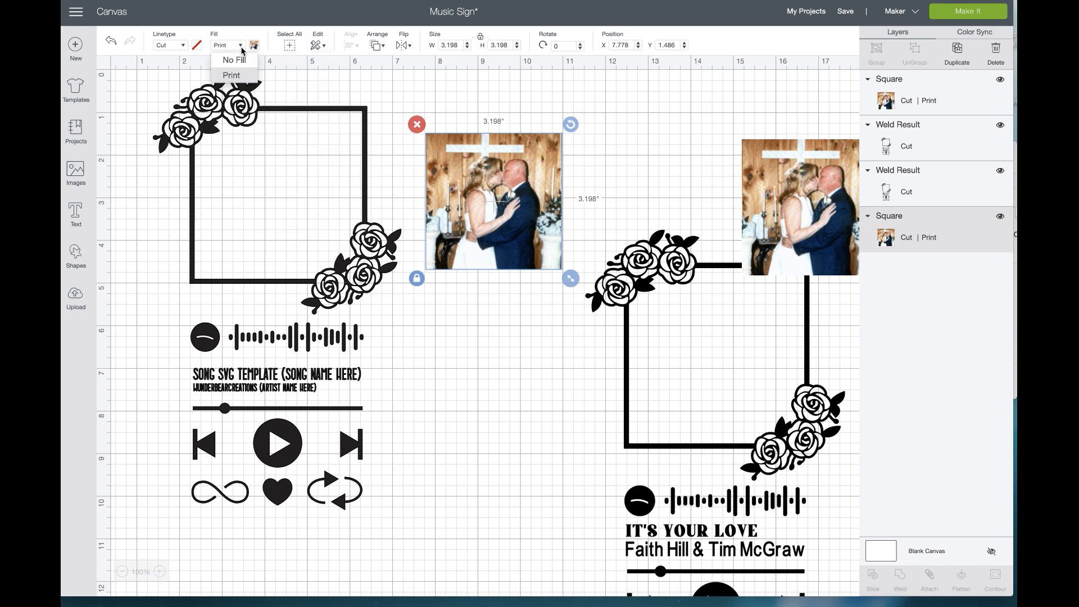
{"action": "left_click", "coordinate": [246, 63]}
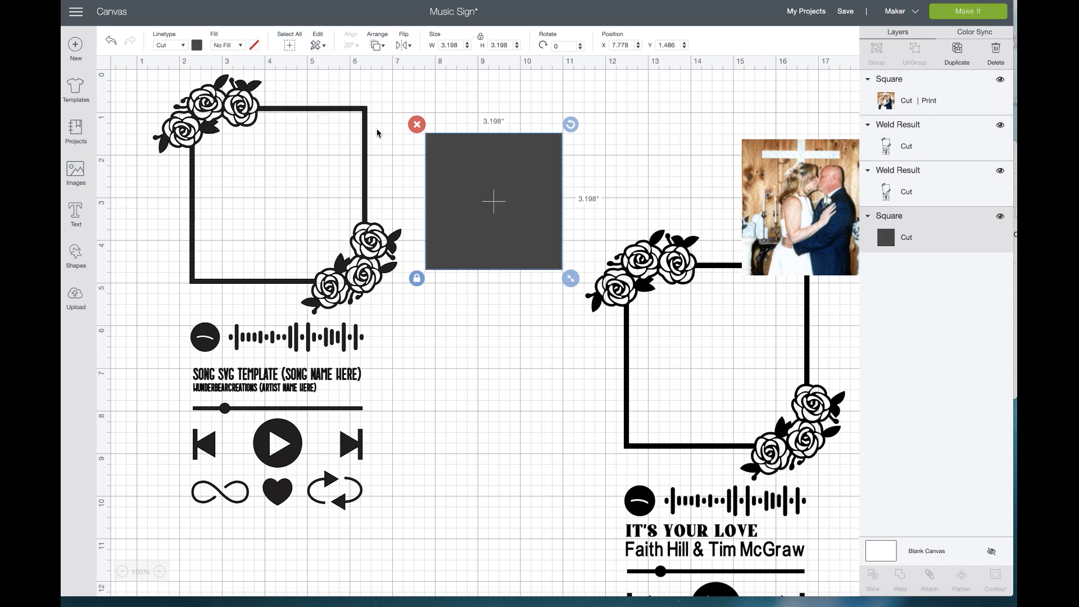
Fill the plain dark square with the wedding photo as a print pattern.
{"action": "left_click", "coordinate": [241, 46]}
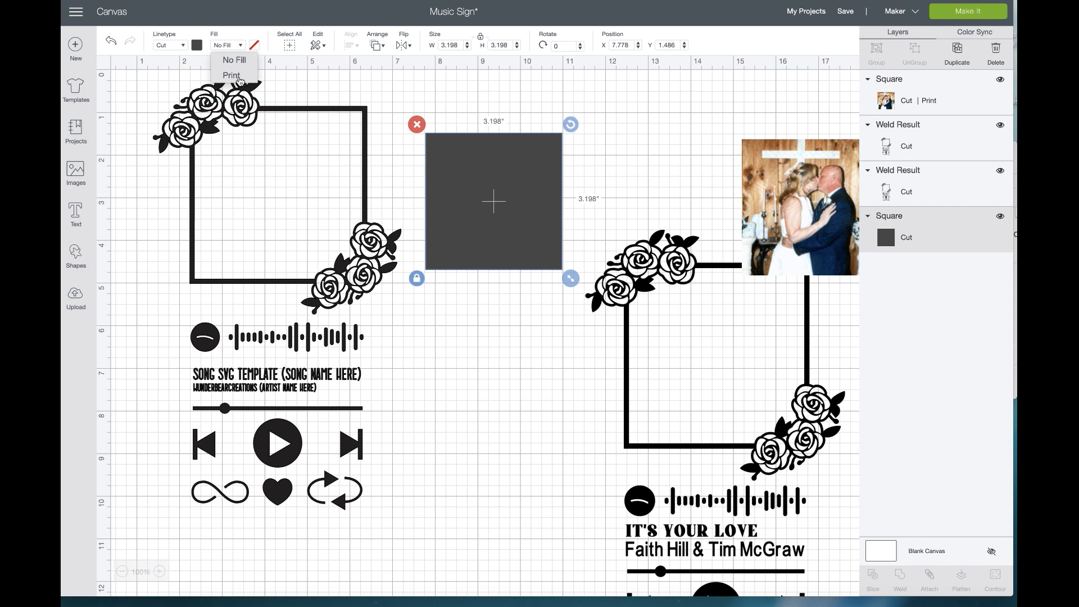
{"action": "left_click", "coordinate": [240, 76]}
{"action": "left_click", "coordinate": [254, 45]}
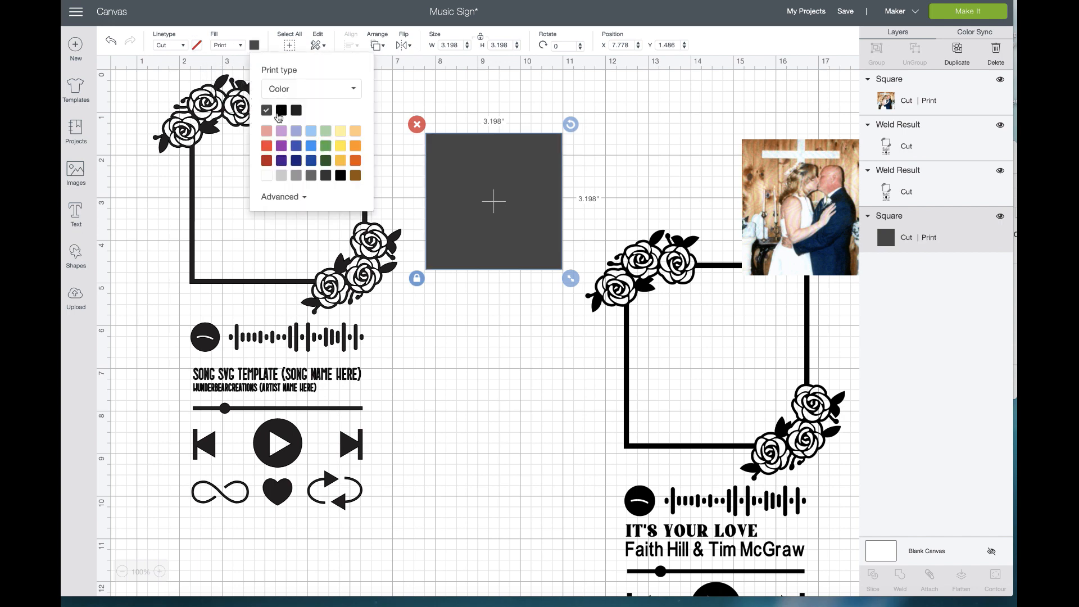
{"action": "left_click", "coordinate": [287, 90]}
{"action": "left_click", "coordinate": [284, 128]}
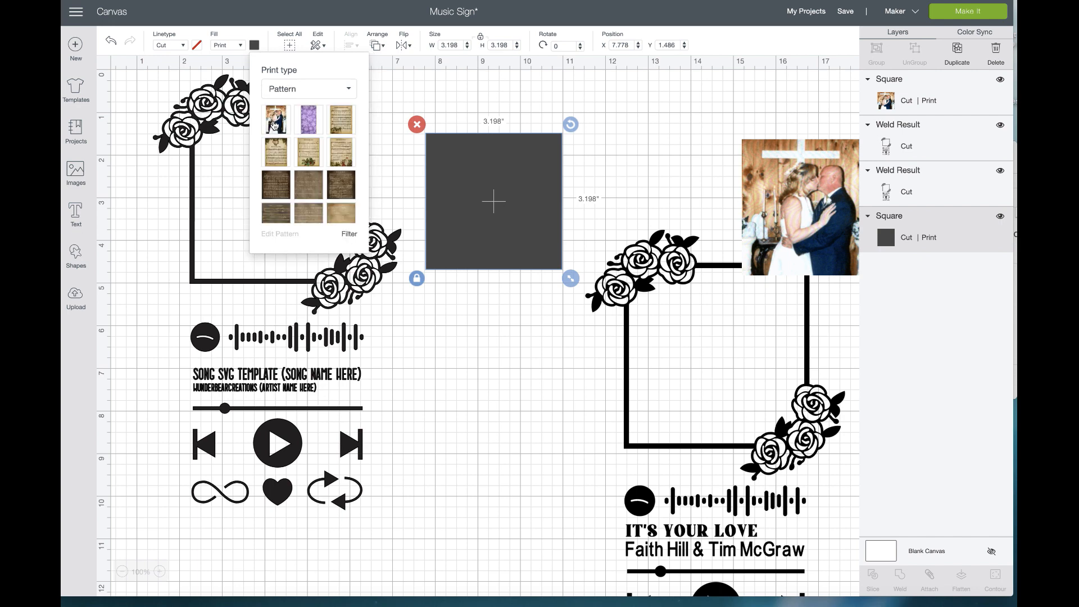
{"action": "left_click", "coordinate": [275, 124]}
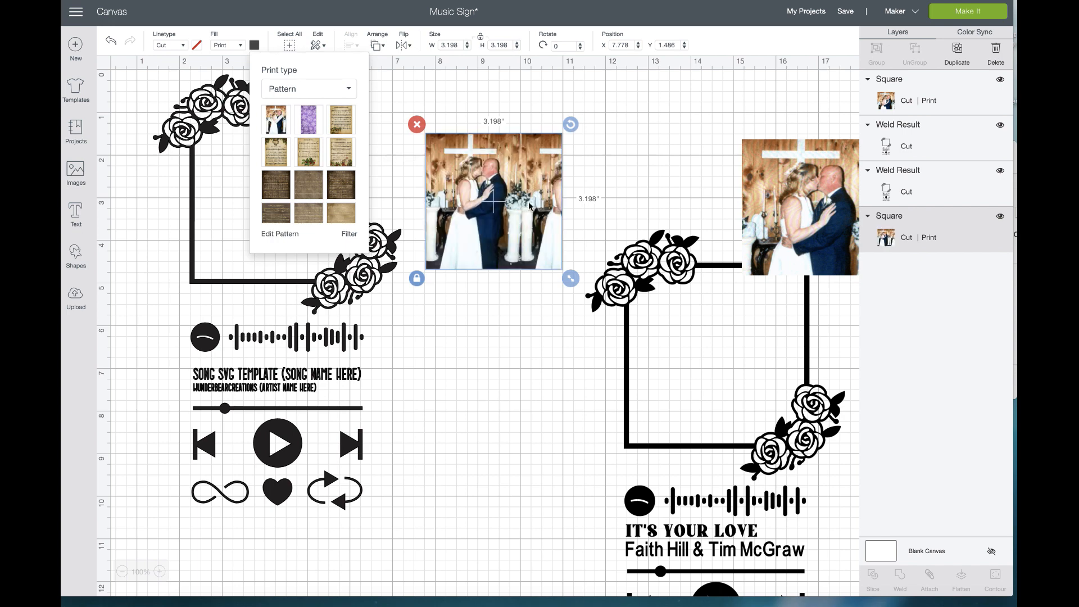
Enlarge the wedding photo pattern in the selected square to a scale of 164.
{"action": "left_click", "coordinate": [280, 234]}
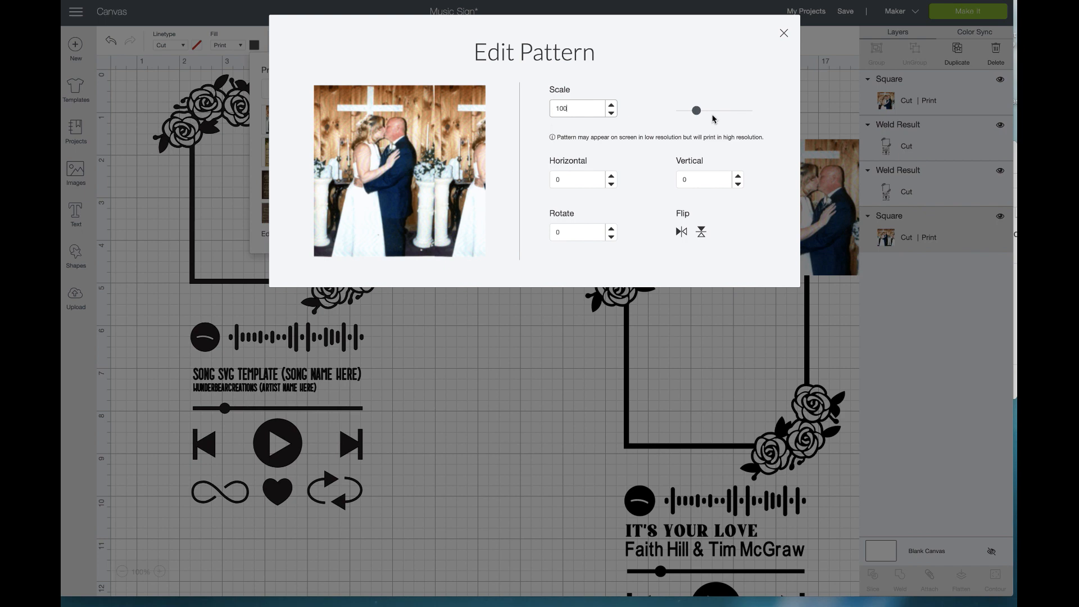
{"action": "left_click_drag", "start_coordinate": [697, 111], "coordinate": [707, 111]}
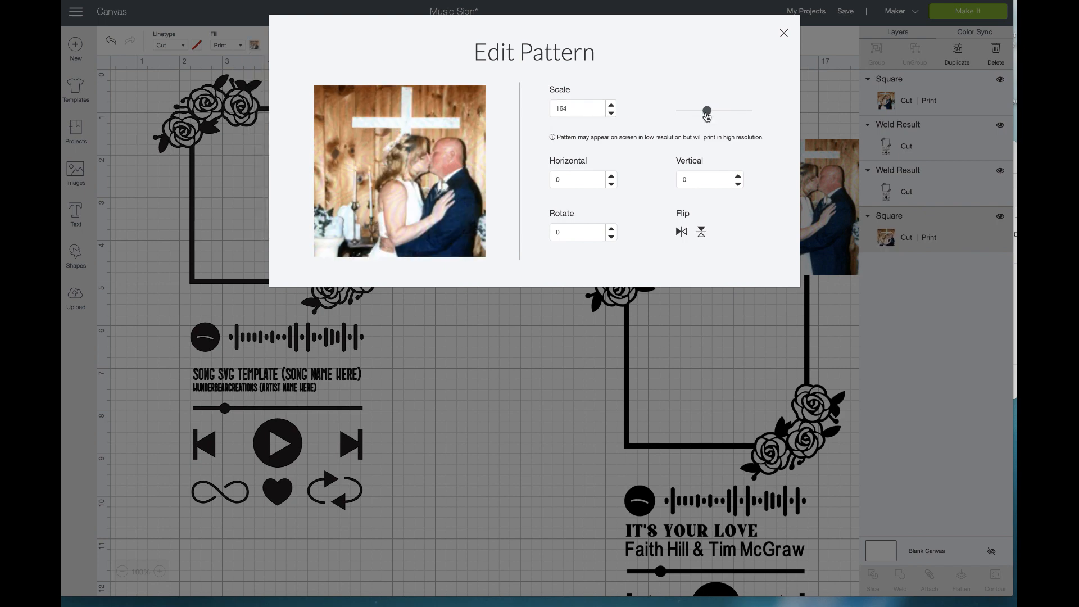
{"action": "left_click", "coordinate": [478, 367]}
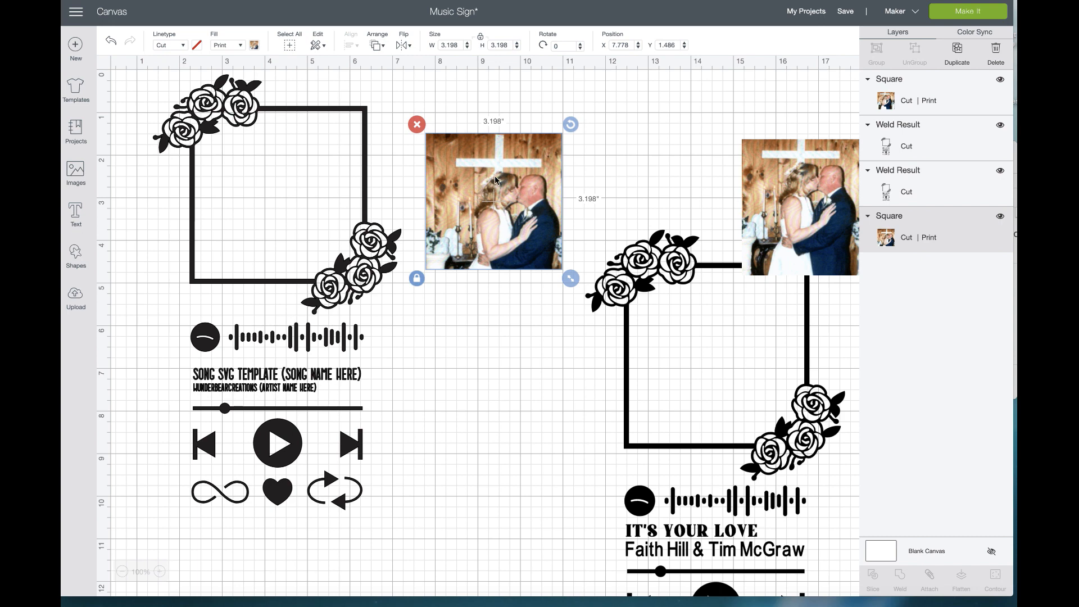
View the upload options for images and pattern fills, and return to the canvas without uploading anything.
{"action": "left_click", "coordinate": [76, 296]}
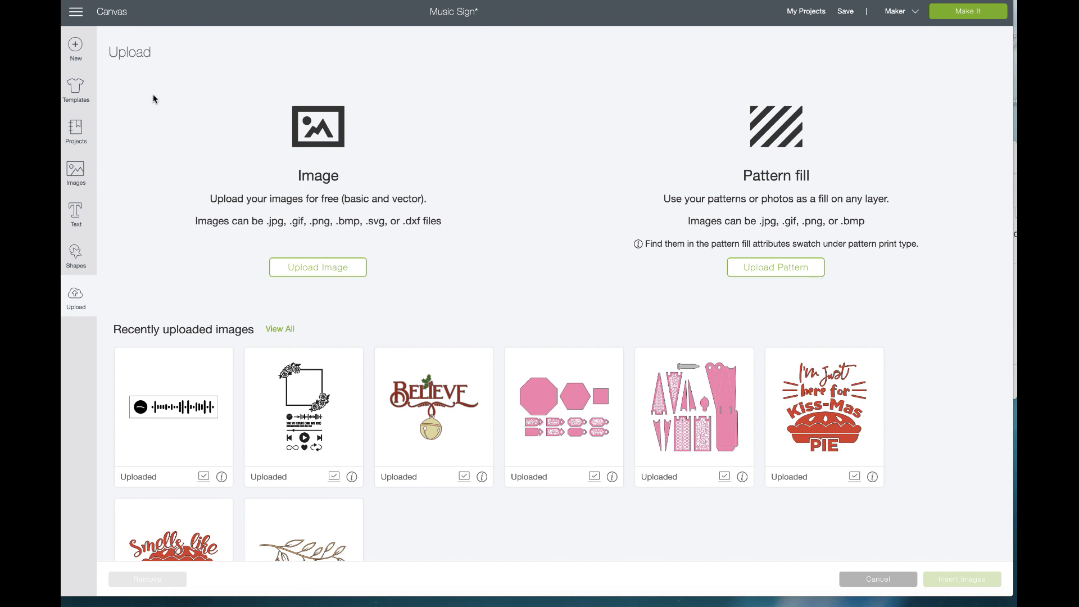
{"action": "left_click", "coordinate": [860, 579]}
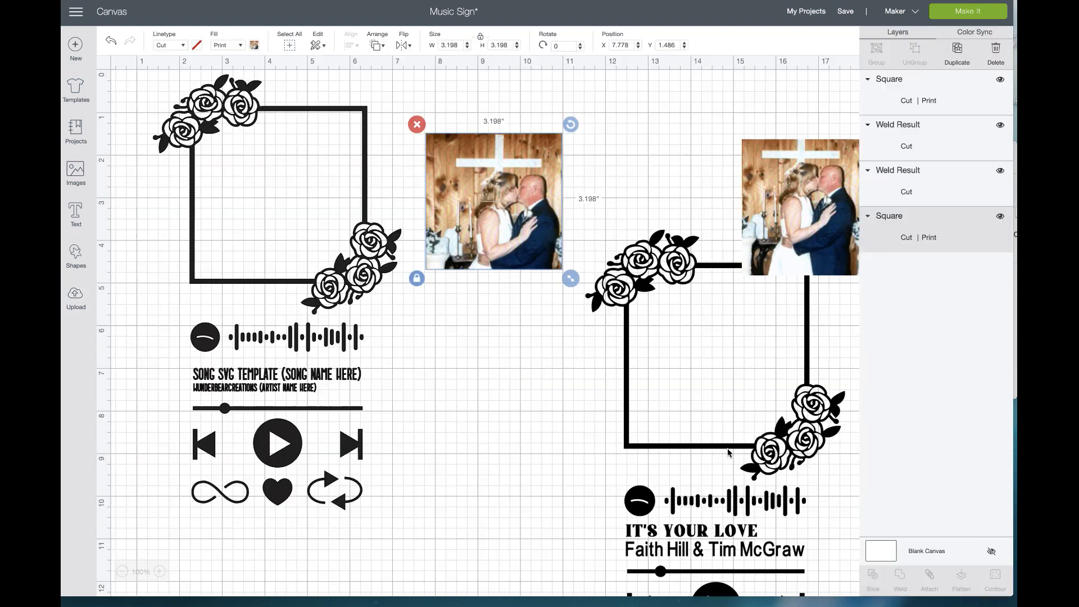
Delete the rescaled photo square between the two signs and save the project.
{"action": "left_click", "coordinate": [417, 125]}
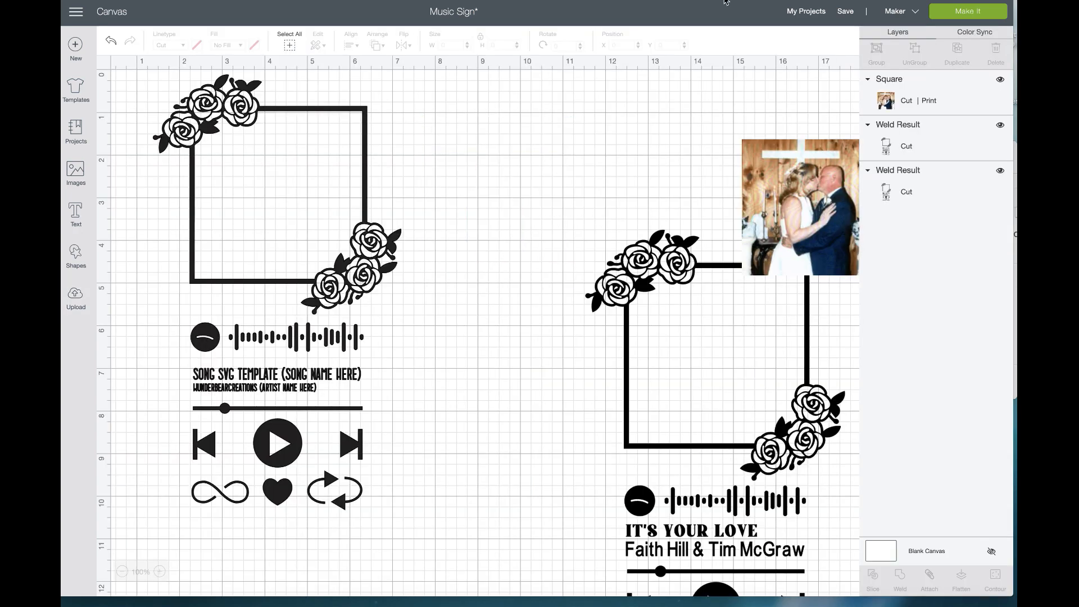
{"action": "left_click", "coordinate": [850, 18]}
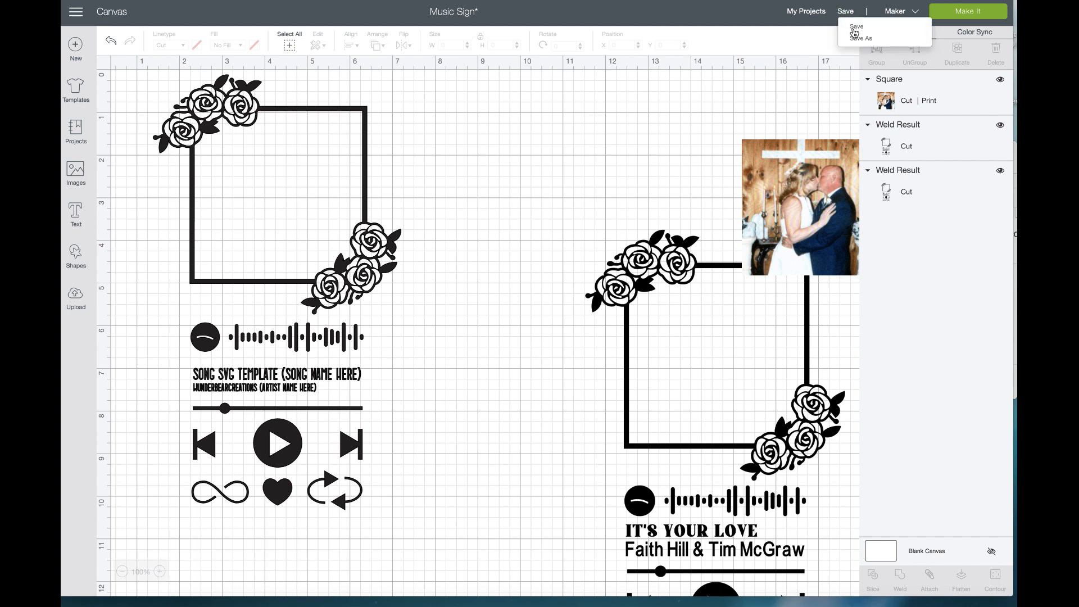
{"action": "left_click", "coordinate": [854, 32]}
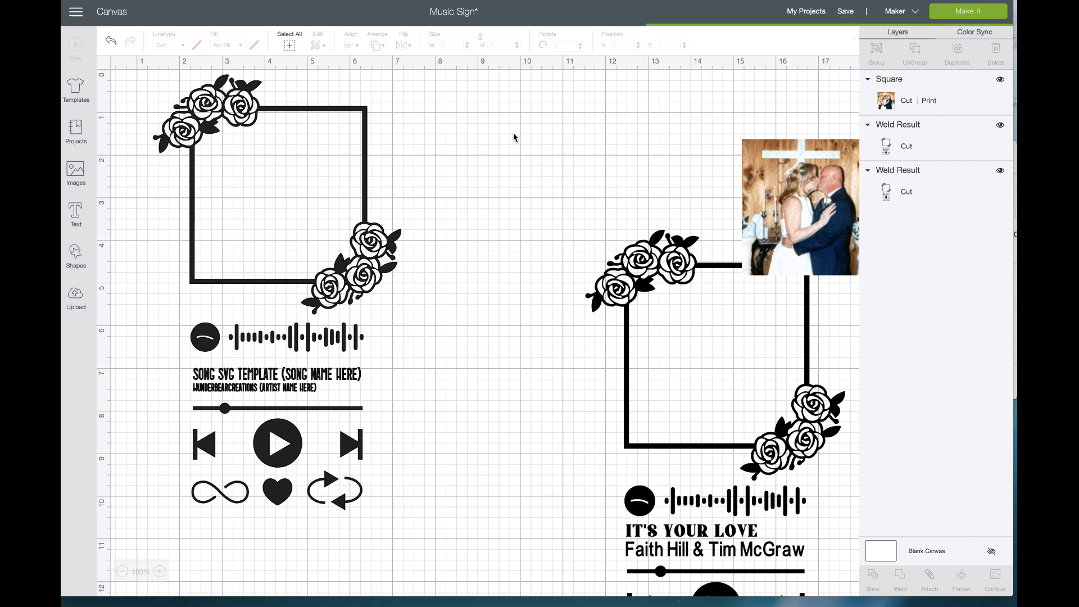
Move the remaining wedding photo square above the "It's Your Love" sign's frame, at about X 12.222, Y 0.806.
{"action": "left_click_drag", "start_coordinate": [774, 183], "coordinate": [648, 149]}
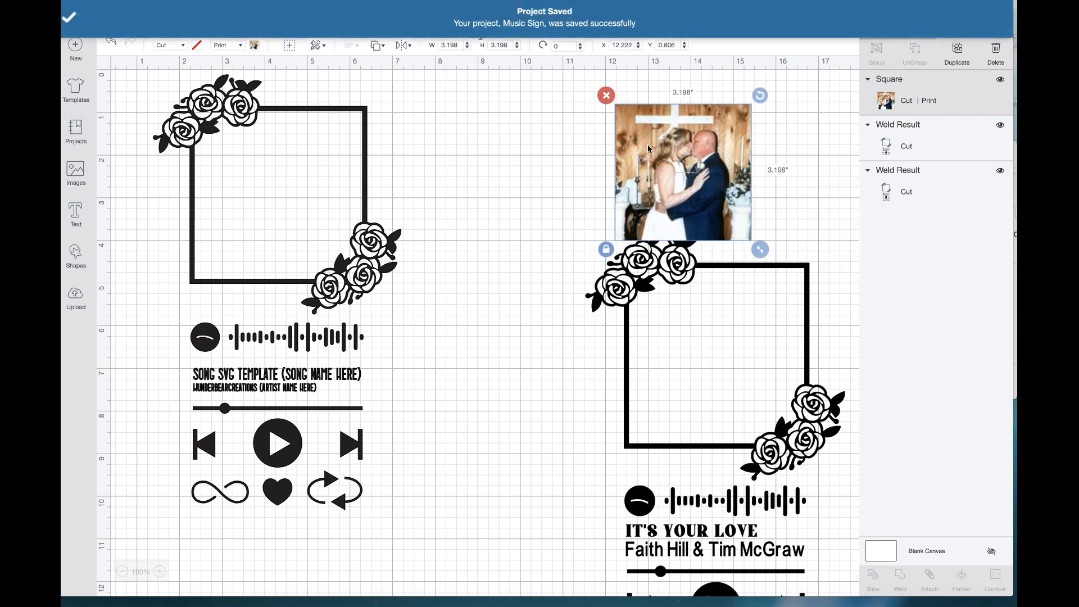